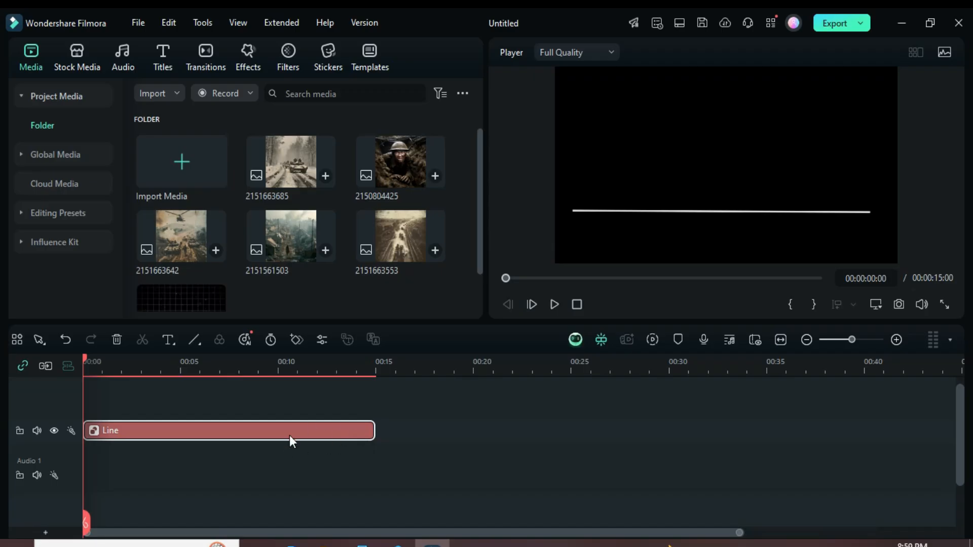
Step: Set the line's scale to 85% and its position to X 12, Y -359.94 px
double_click(216, 432)
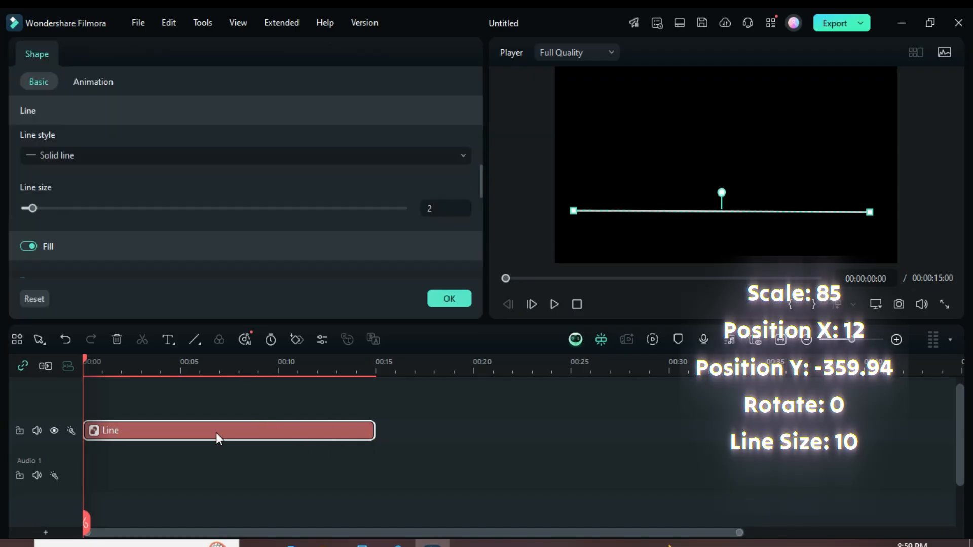
left_click_drag(479, 174, 480, 99)
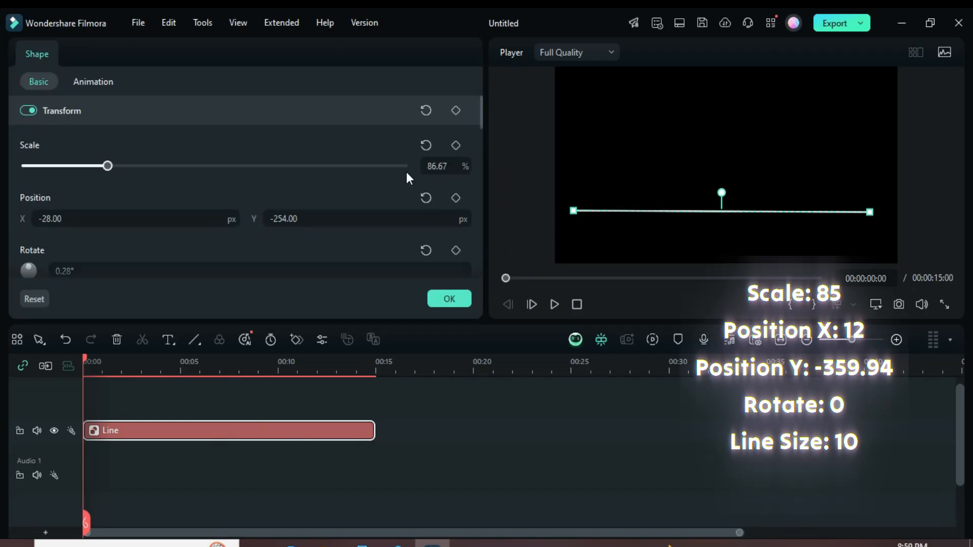
left_click(439, 167)
type("85")
left_click(66, 218)
type("1")
left_click(43, 218)
key("BackSpace")
key("Return")
double_click(300, 217)
type("359.9")
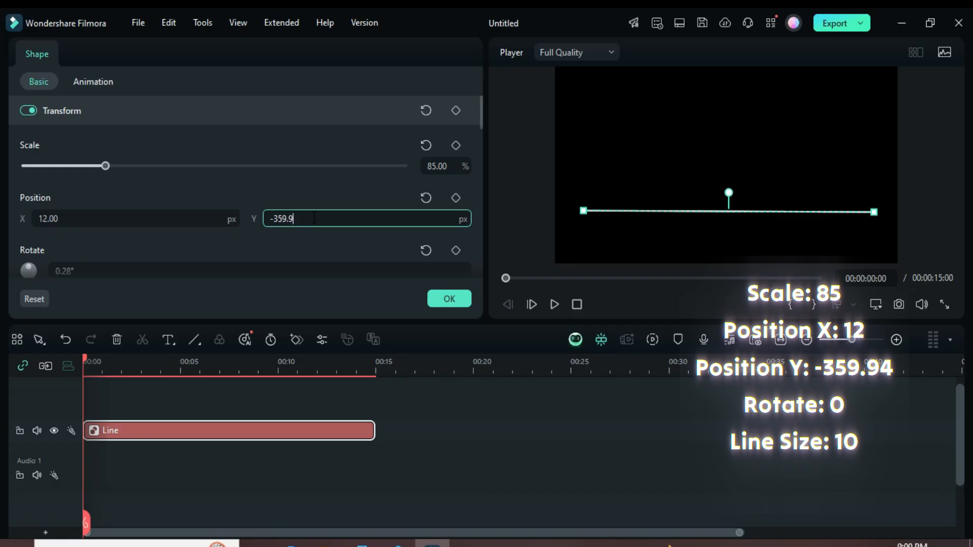
key("Return")
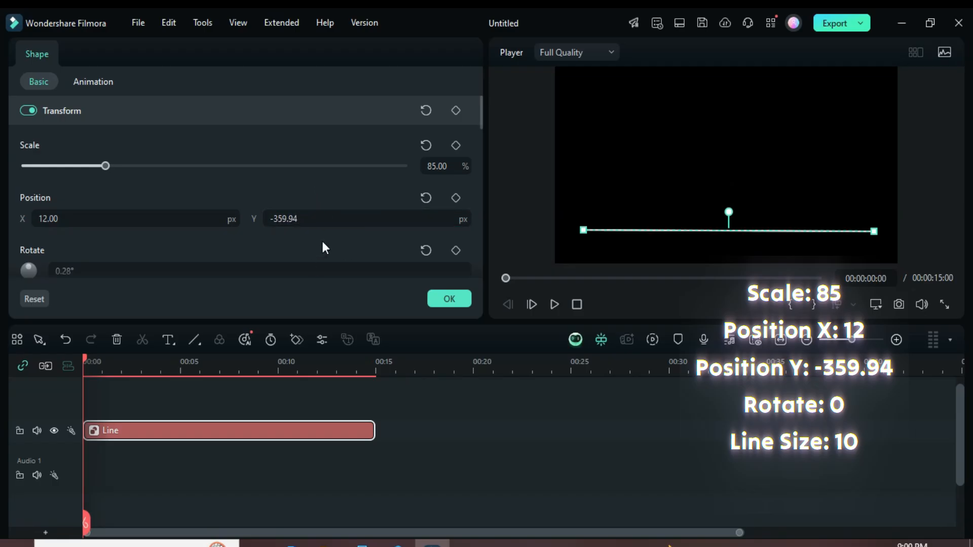
Step: Set the line's rotation to 0° and its line size to 10, and apply the settings
scroll(321, 245, "down", 1)
left_click(74, 240)
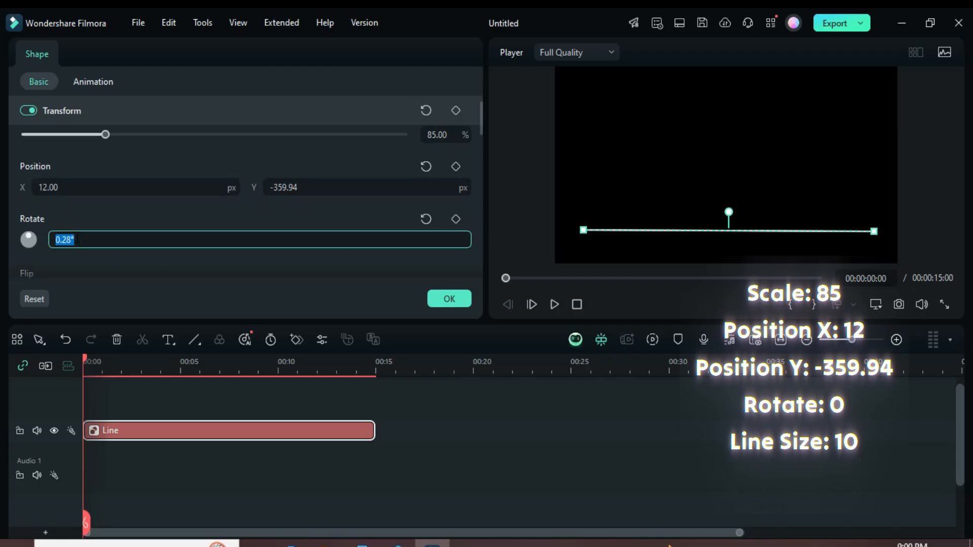
type("0")
key("Return")
left_click_drag(481, 123, 479, 192)
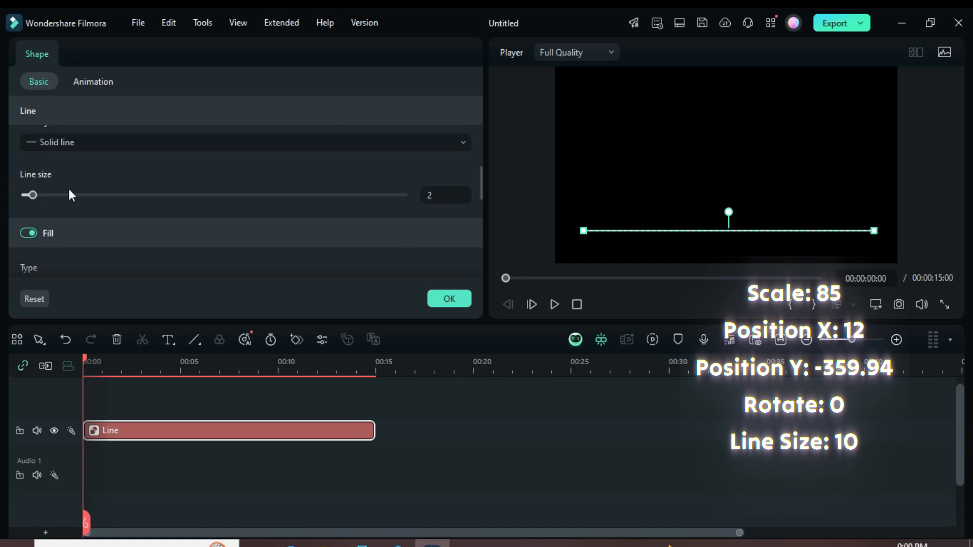
left_click(441, 196)
type("10")
key("Return")
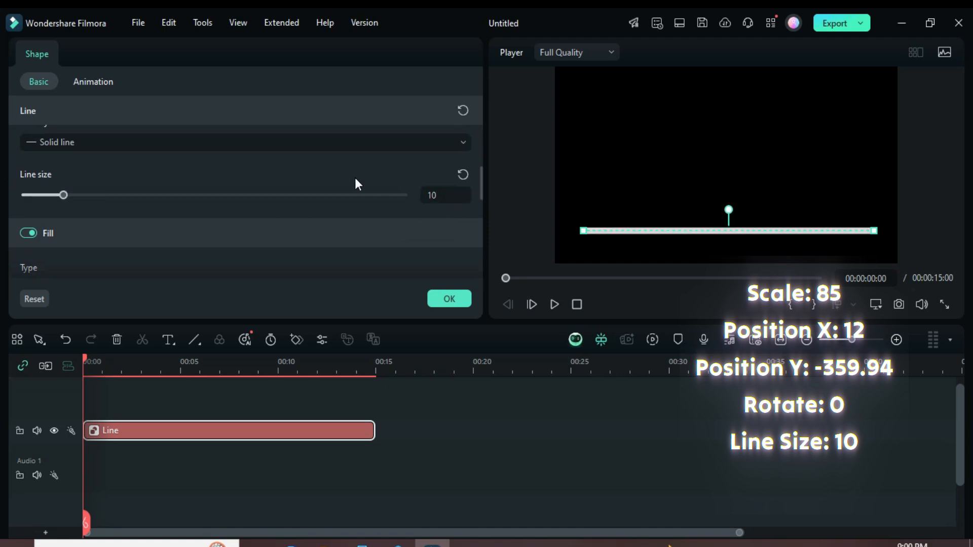
left_click(450, 300)
Step: Draw a short upright line at the left end of the horizontal line and extend its clip to 15 seconds
left_click(199, 344)
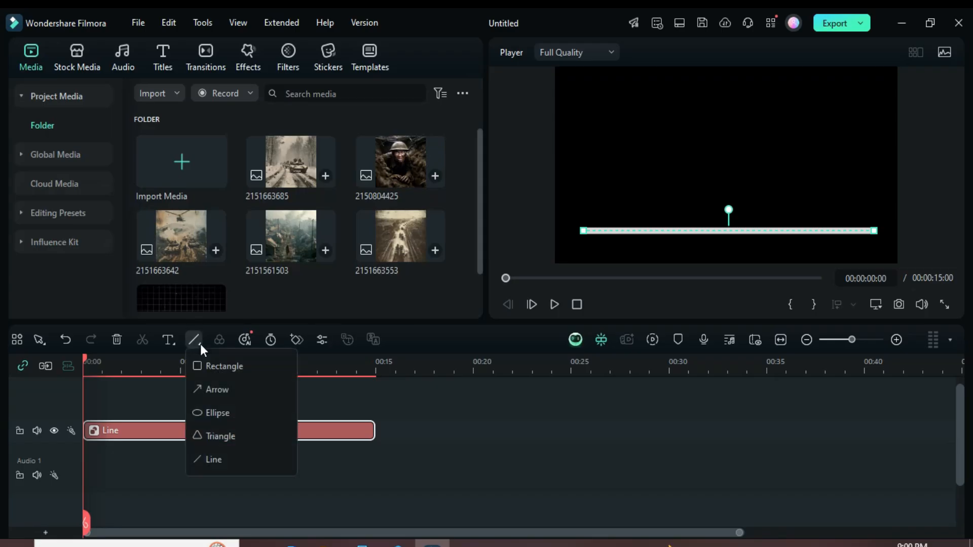
left_click(213, 459)
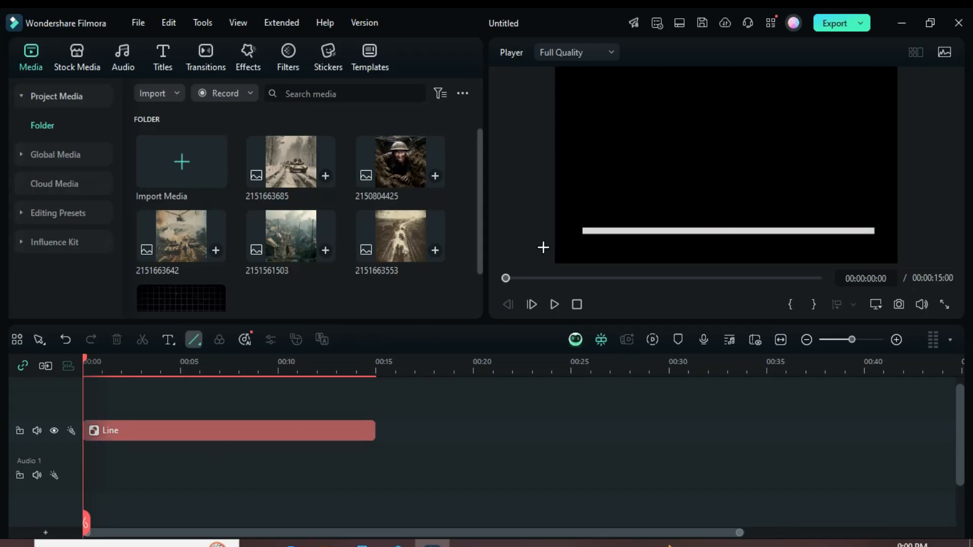
left_click_drag(583, 230, 583, 199)
left_click_drag(178, 430, 375, 430)
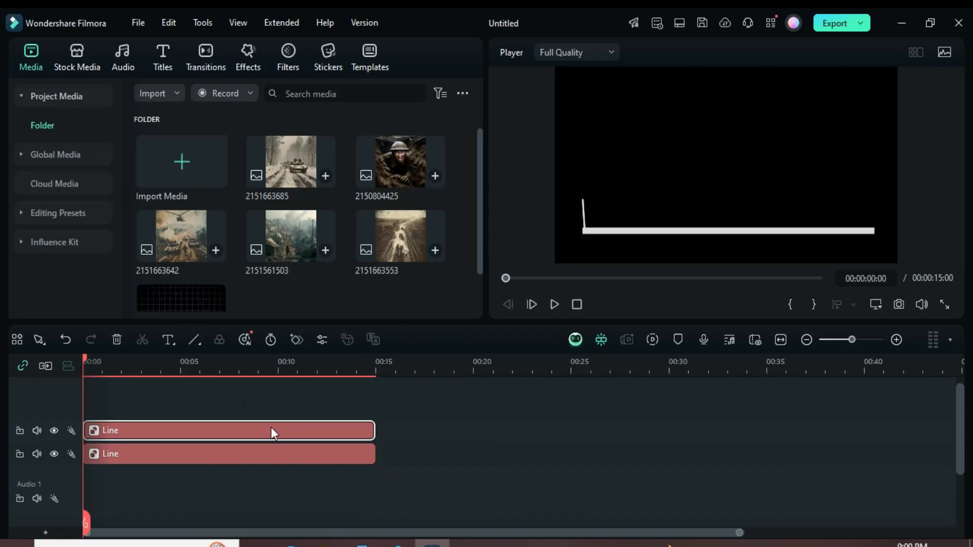
Step: Set the short upright line's scale to 10% and its X position to -804 px, keeping Y at -280 px
double_click(198, 431)
scroll(480, 172, "up", 1)
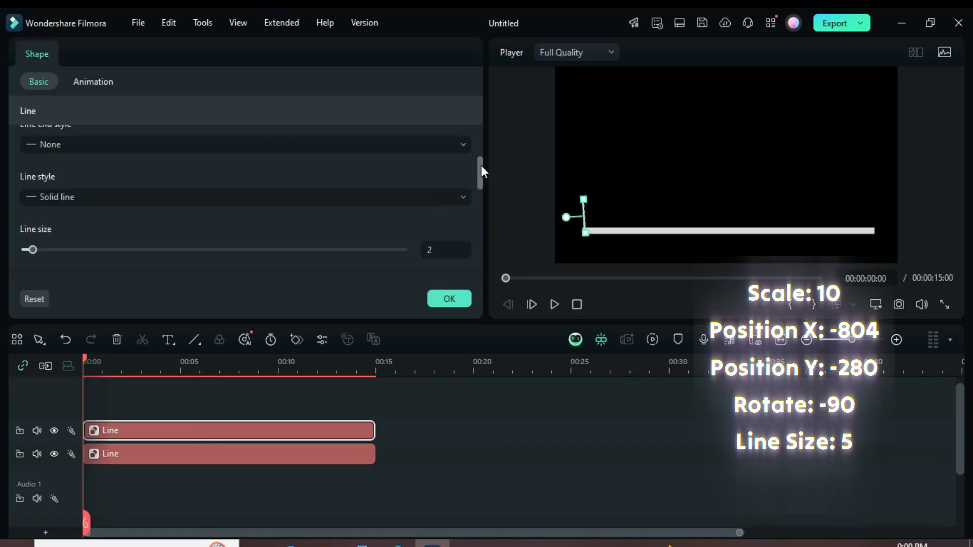
scroll(482, 171, "up", 3)
double_click(435, 167)
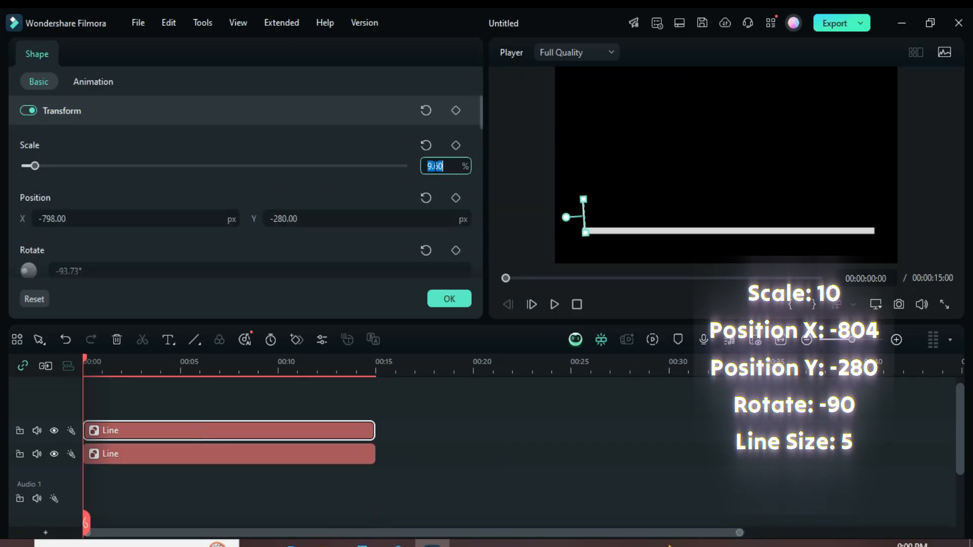
type("10")
key("Return")
left_click(41, 219)
left_click_drag(42, 219, 116, 216)
type("804")
left_click(108, 193)
left_click(288, 218)
left_click(284, 192)
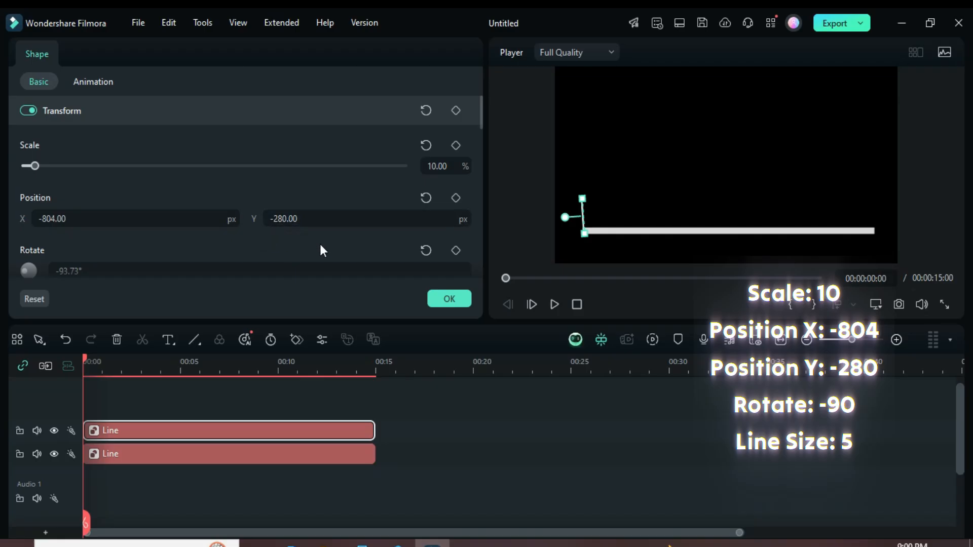
Step: Set the upright line's rotation to -90° and its line size to 5
scroll(98, 255, "down", 1)
left_click(73, 240)
type("0")
left_click(92, 211)
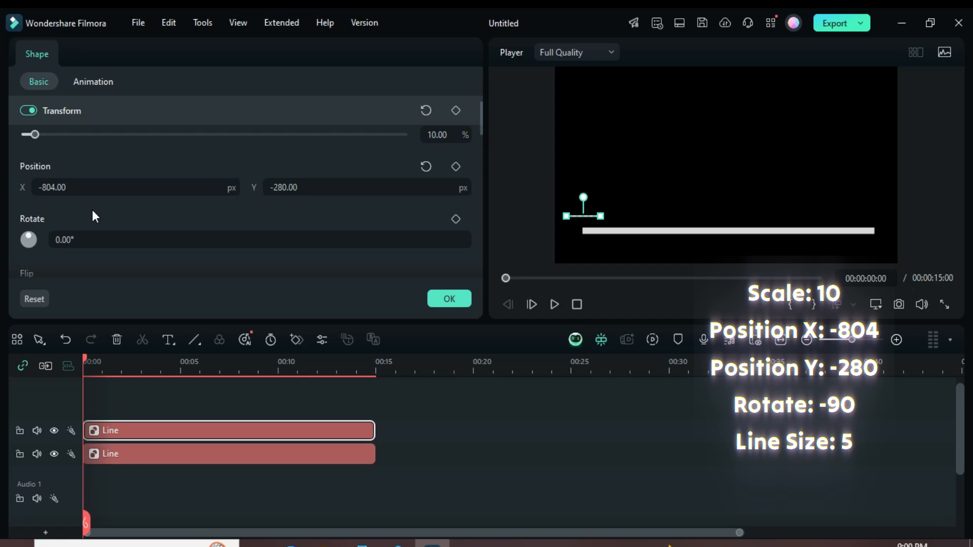
left_click(63, 240)
type("-90")
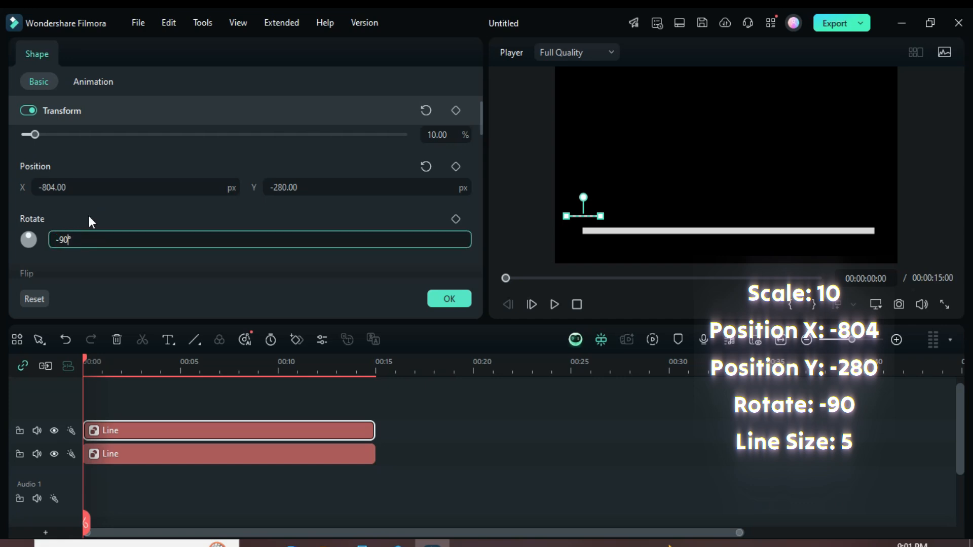
left_click(88, 213)
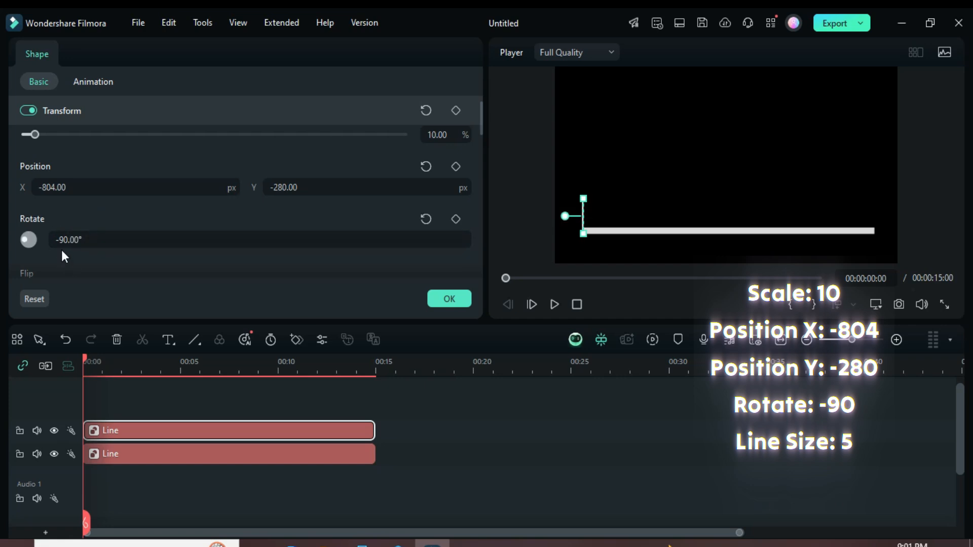
left_click_drag(478, 120, 470, 185)
left_click(431, 204)
type("5")
key("Return")
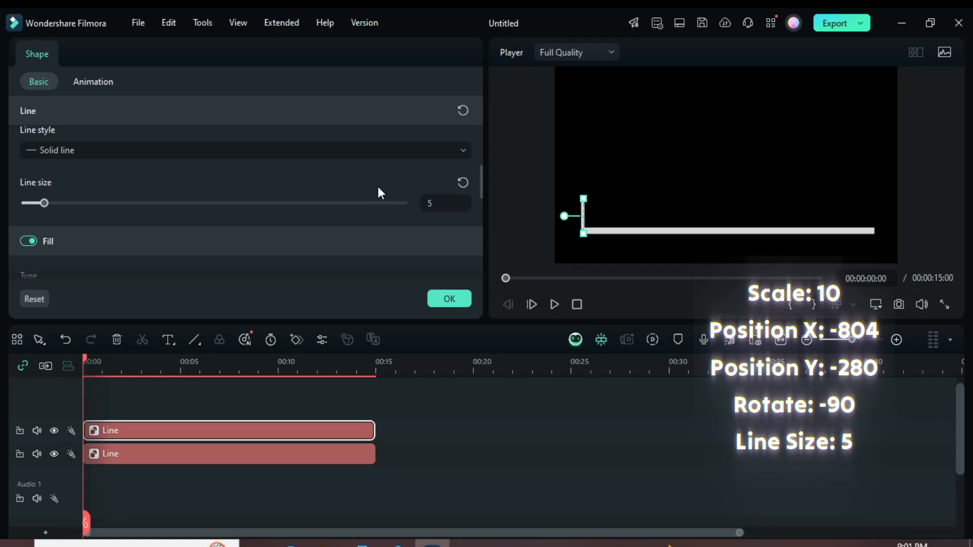
Step: Duplicate the upright line clip four times from the timeline start, each copy on its own track above
left_click(90, 357)
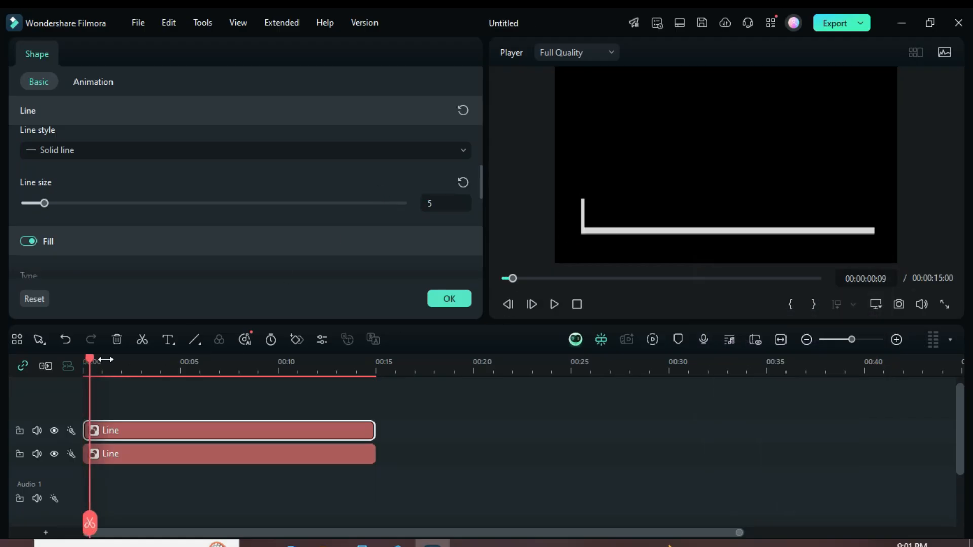
left_click_drag(106, 359, 79, 359)
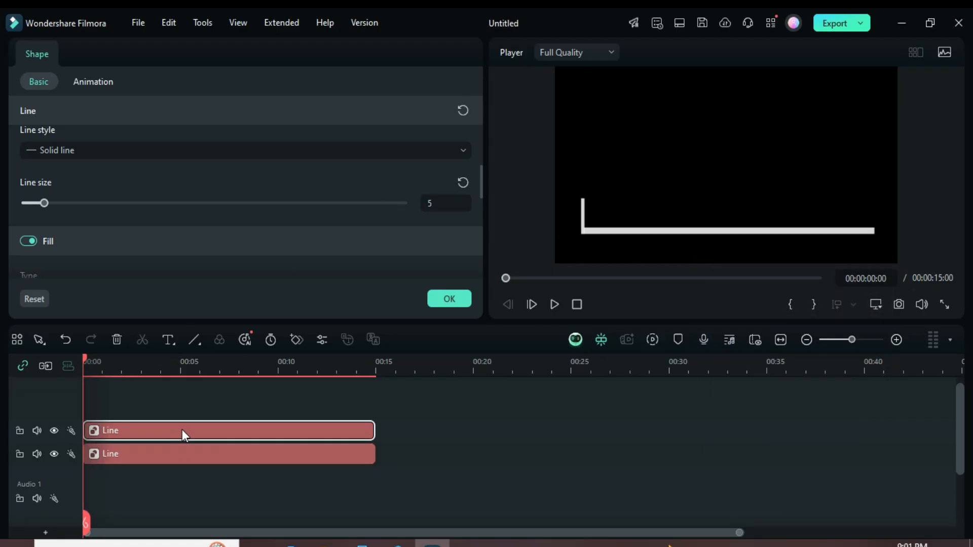
key("ctrl+c")
key("ctrl+v")
mouse_move(180, 427)
left_mouse_down()
mouse_move(189, 409)
mouse_move(180, 457)
mouse_move(181, 410)
left_mouse_up()
left_click(503, 277)
scroll(345, 419, "down", 2)
scroll(345, 418, "up", 1)
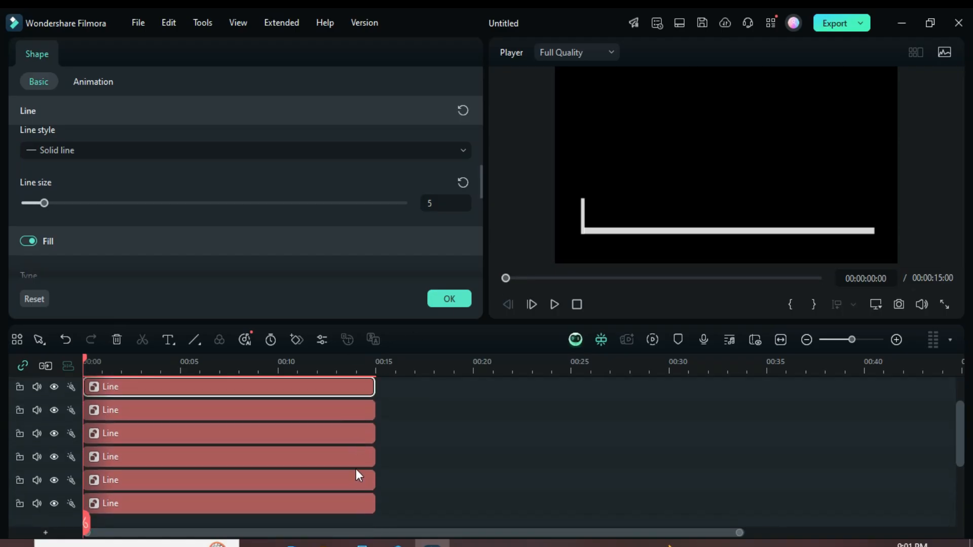
Step: Set the X position of the first upright line copy to -404 px
left_click(164, 456)
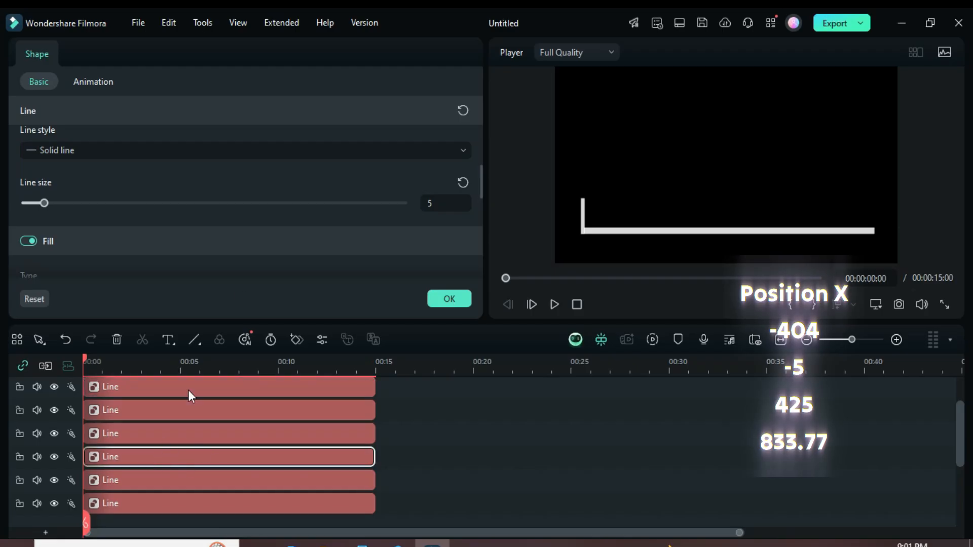
left_click_drag(480, 176, 485, 114)
left_click(72, 185)
left_click(70, 184)
left_click_drag(43, 184, 72, 183)
type("404")
key("Return")
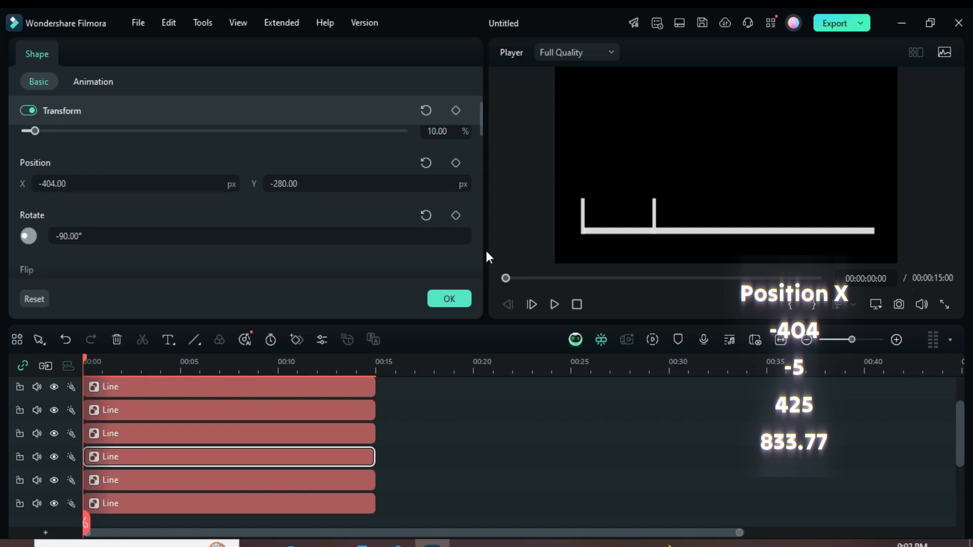
Step: Set the X position of the second upright line copy to -5 px
left_click(163, 431)
left_click(49, 184)
left_click(46, 184)
left_click_drag(39, 184, 81, 184)
type("5")
key("Return")
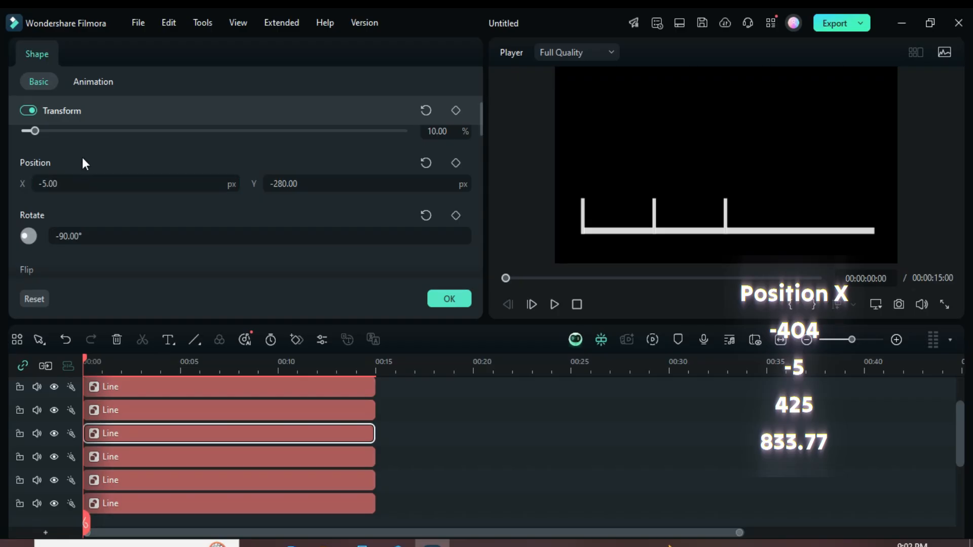
Step: Set the X position of the third upright line copy to 425 px
left_click(175, 411)
left_click(53, 183)
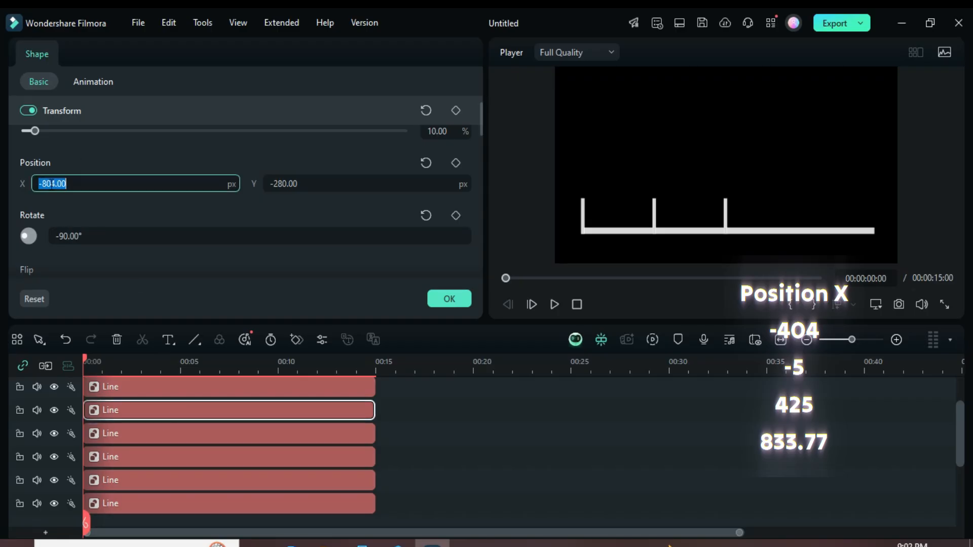
type("425")
key("Return")
Step: Set the X position of the topmost upright line copy to 833.77 px and apply the settings
scroll(264, 431, "up", 1)
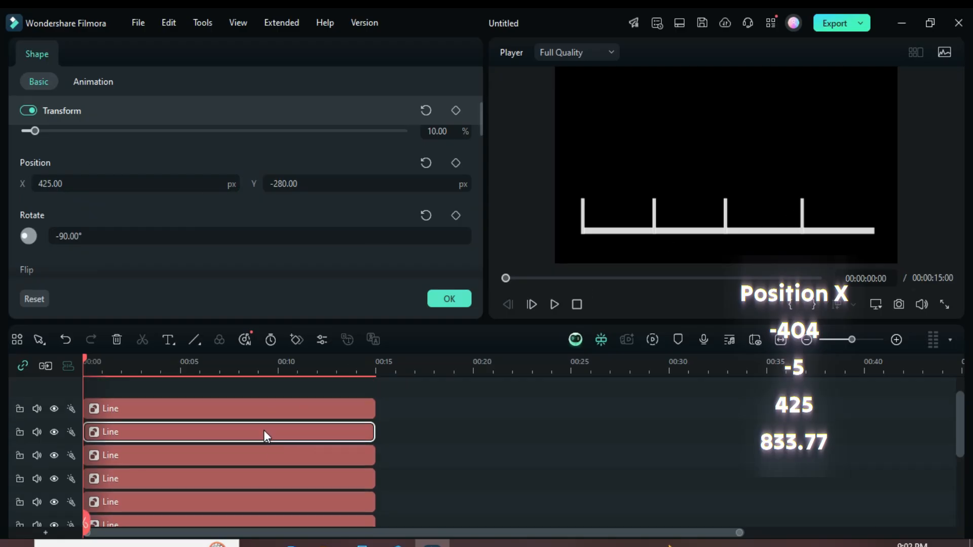
left_click(236, 412)
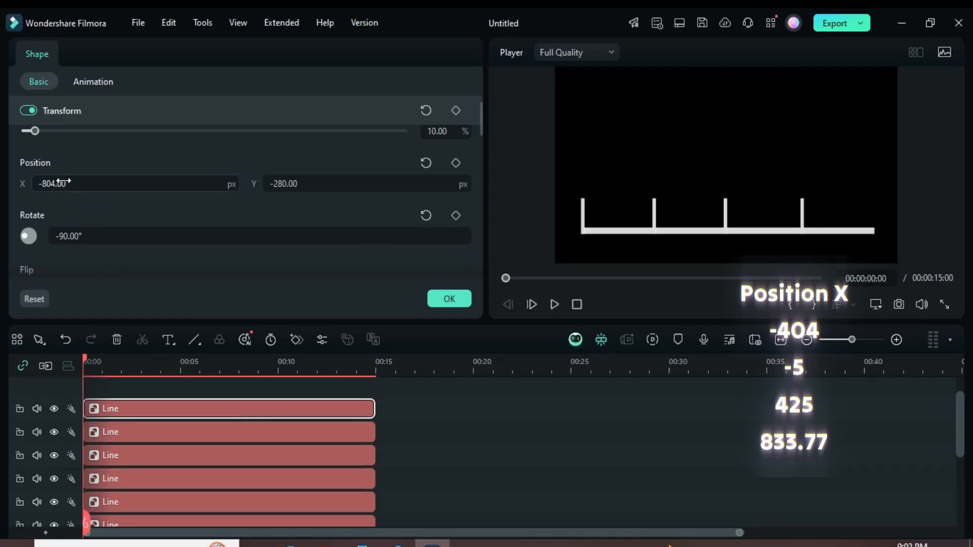
left_click(66, 185)
type("8")
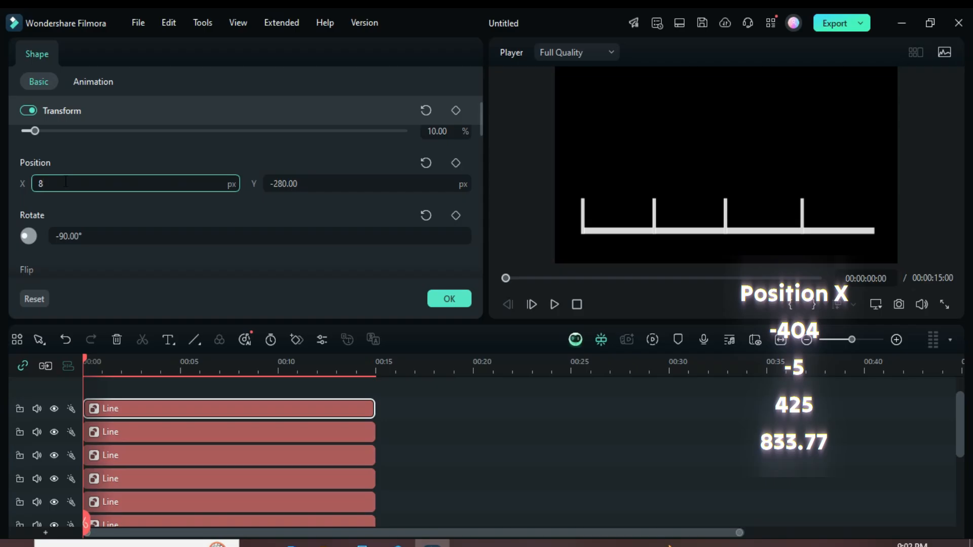
type("33.77")
left_click(77, 157)
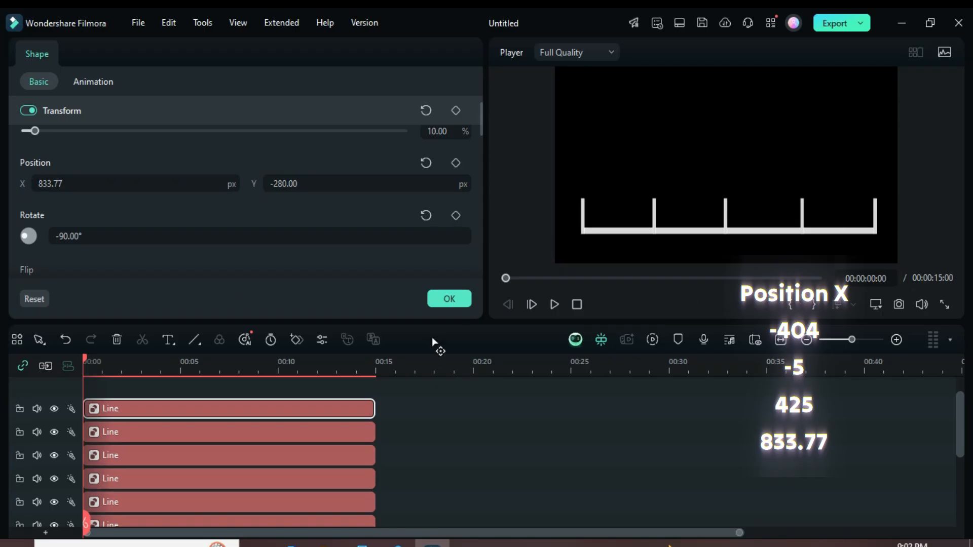
left_click(441, 299)
Step: Combine all the line clips into a compound clip named Compound Clip 1 and delete the empty tracks
scroll(521, 443, "down", 3)
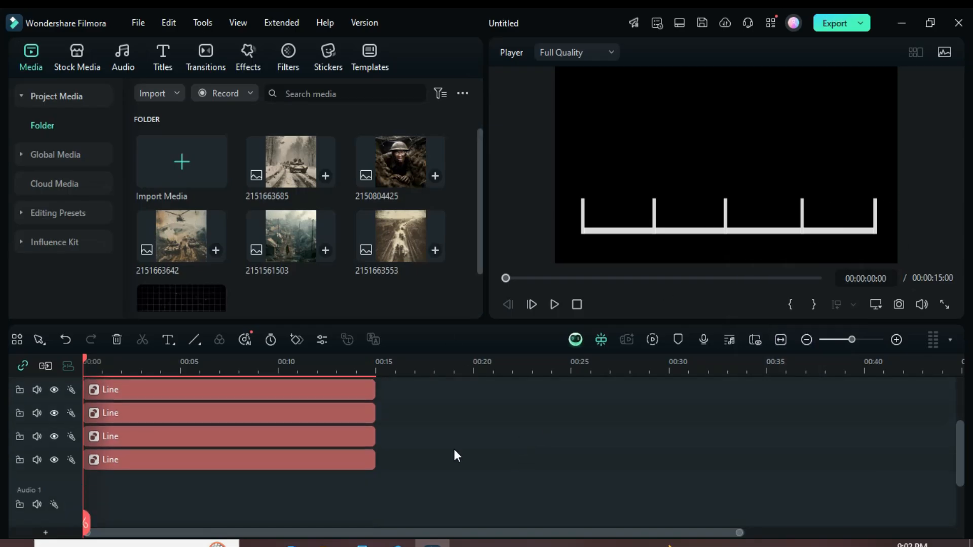
left_click_drag(440, 480, 270, 422)
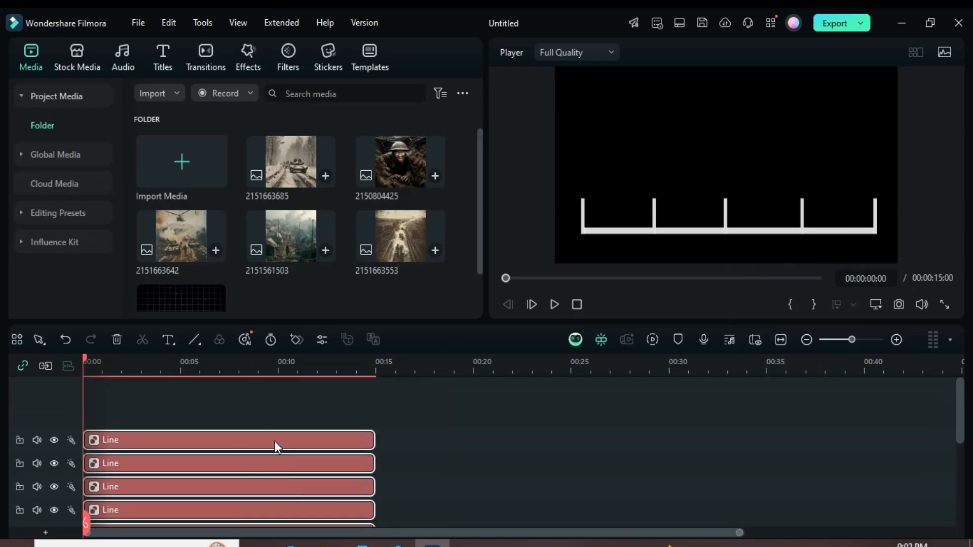
right_click(275, 441)
left_click(339, 366)
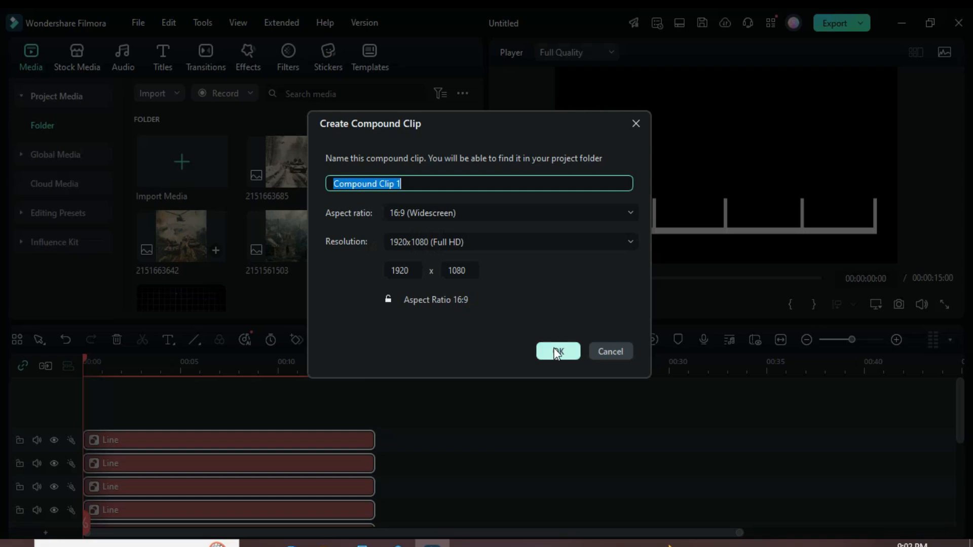
left_click(558, 349)
right_click(41, 393)
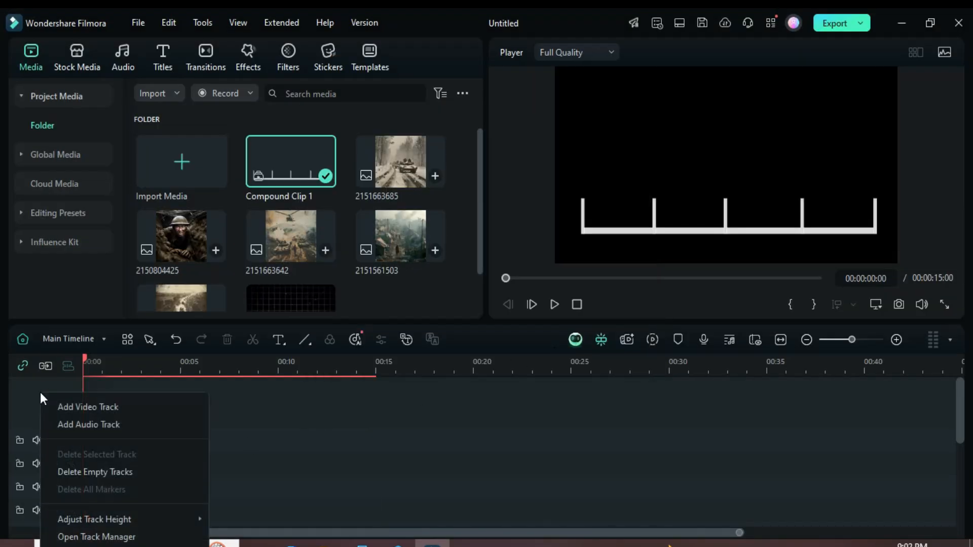
left_click(103, 468)
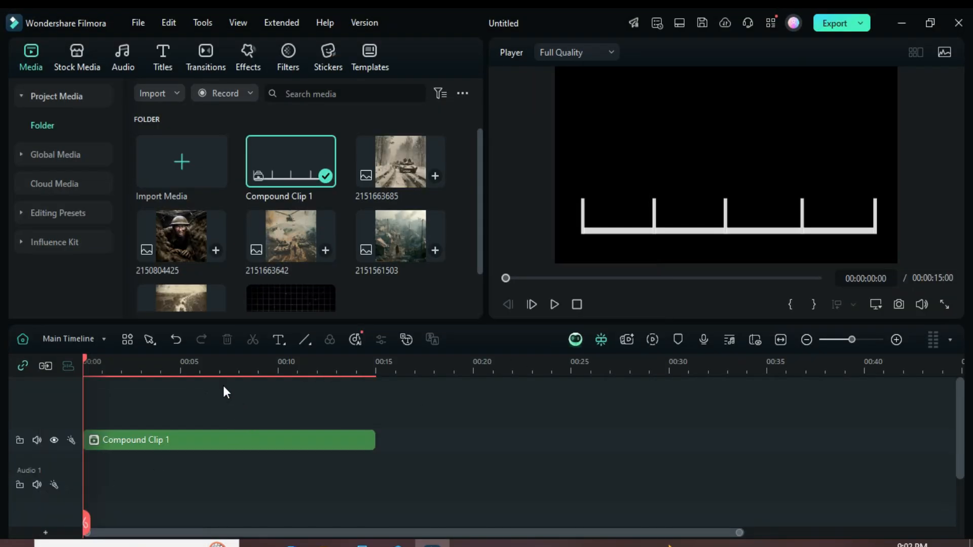
scroll(233, 410, "up", 3)
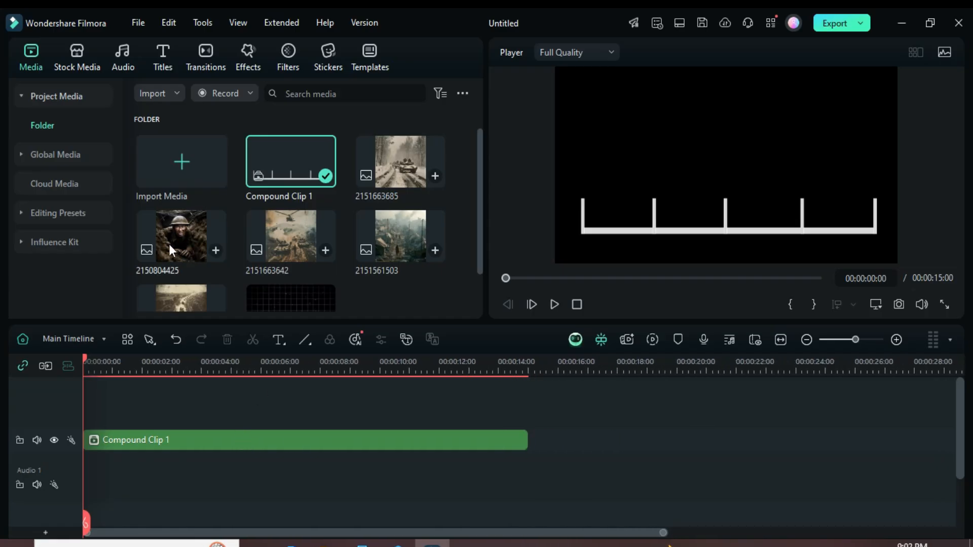
left_click_drag(175, 238, 526, 451)
double_click(207, 449)
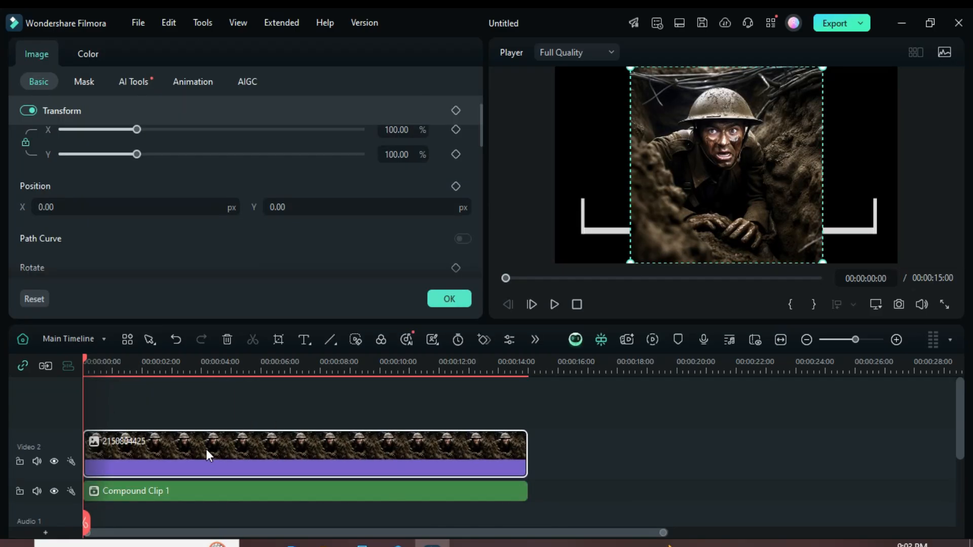
Step: Scale the soldier image to 19% and set its Y position to -118 px
scroll(478, 127, "up", 1)
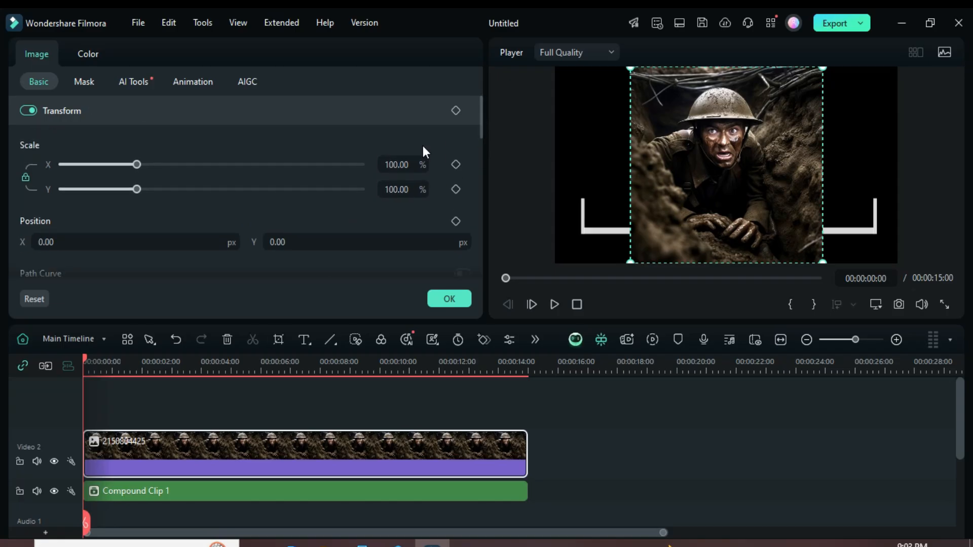
left_click(398, 164)
type("19")
key("Return")
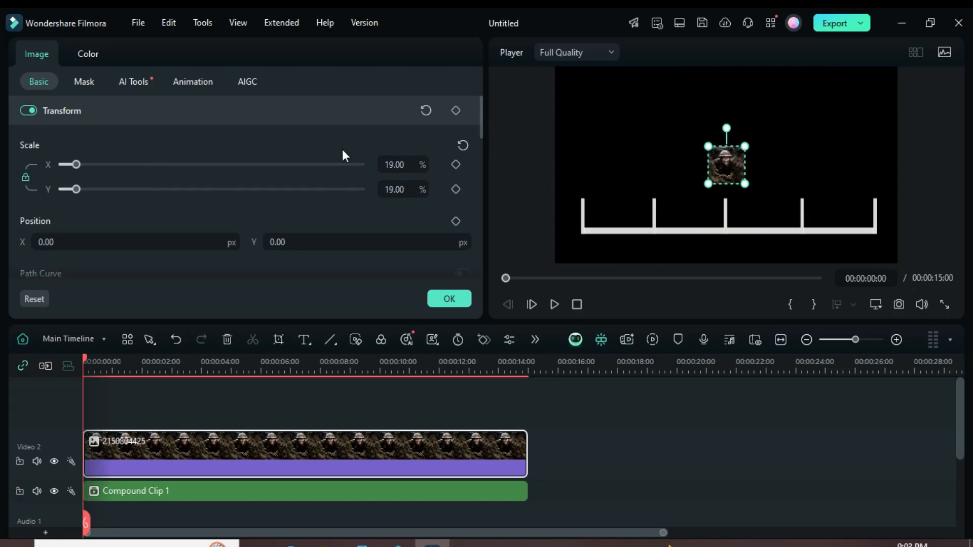
left_click(278, 242)
type("-")
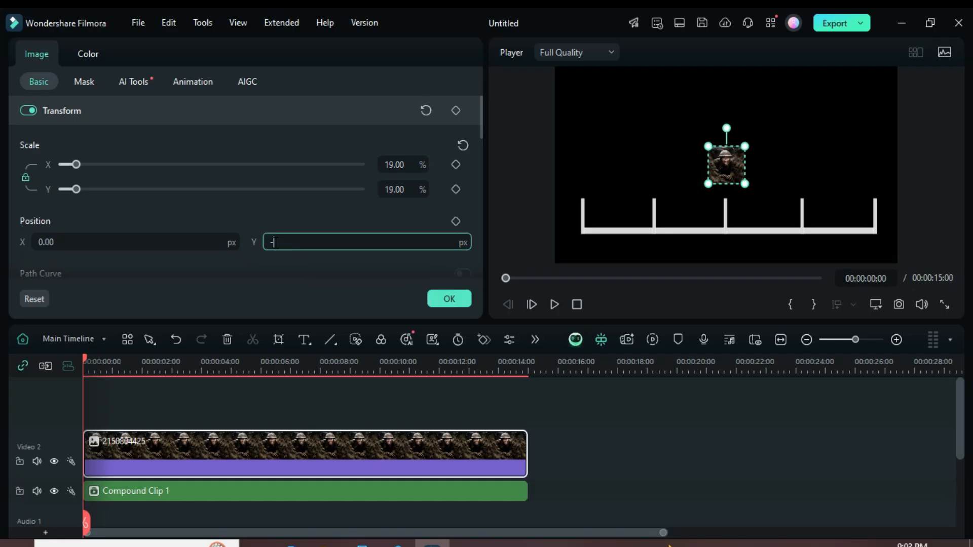
type("118")
key("Return")
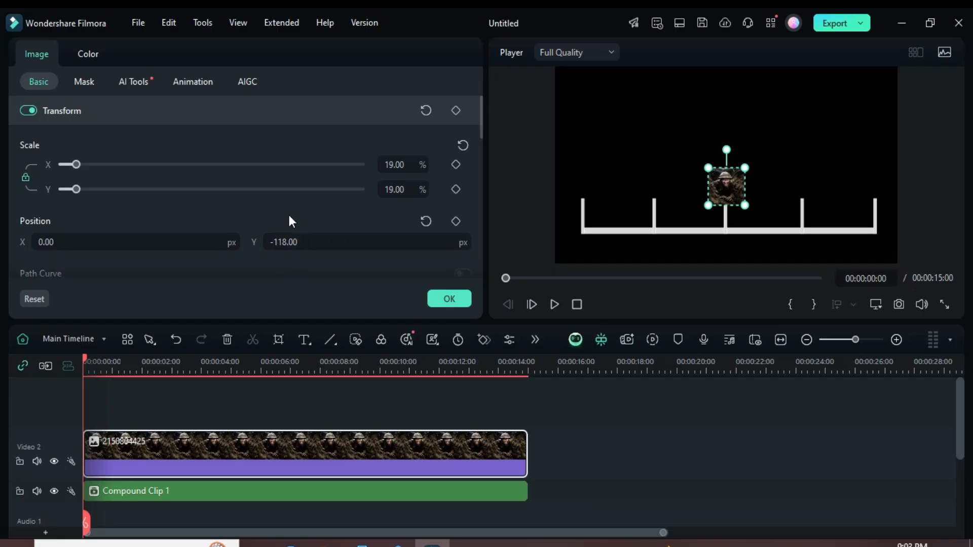
Step: Set the soldier image's rotation to -90° and apply the settings
left_click_drag(481, 117, 481, 142)
left_click(74, 218)
type("90")
key("Return")
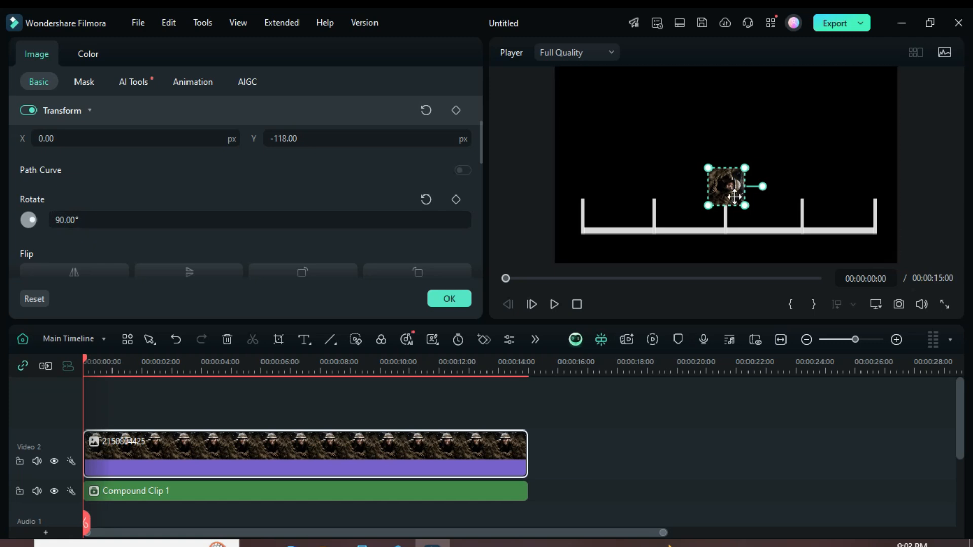
left_click(58, 220)
left_click(56, 220)
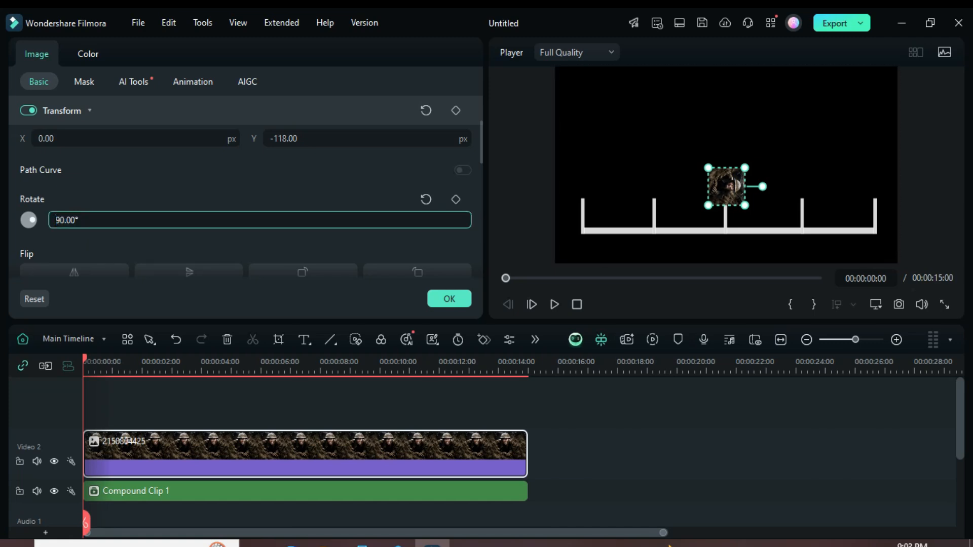
type("-")
key("Return")
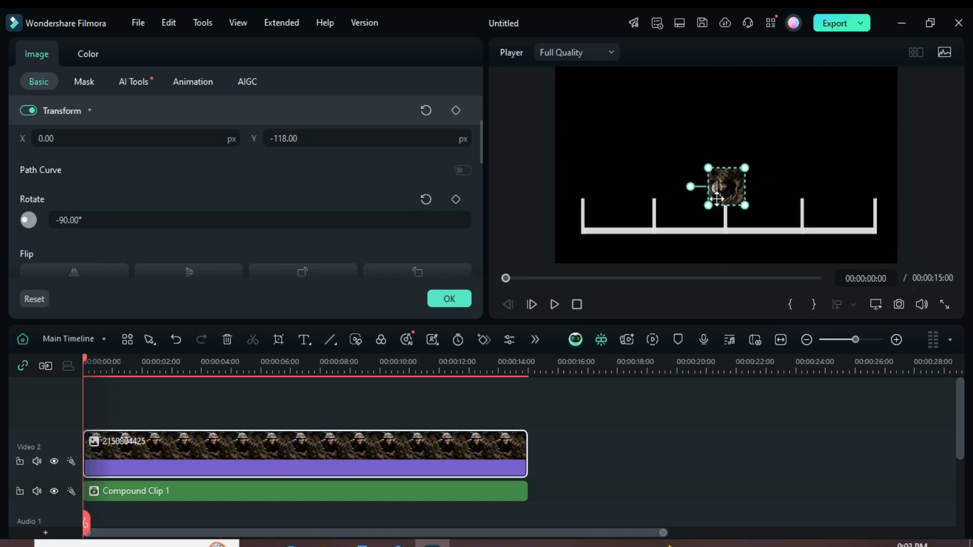
left_click(457, 298)
Step: Search the effects for "instant memo" and apply the taped-paper Instant Memories Frame to the soldier image clip
left_click(246, 64)
left_click(201, 94)
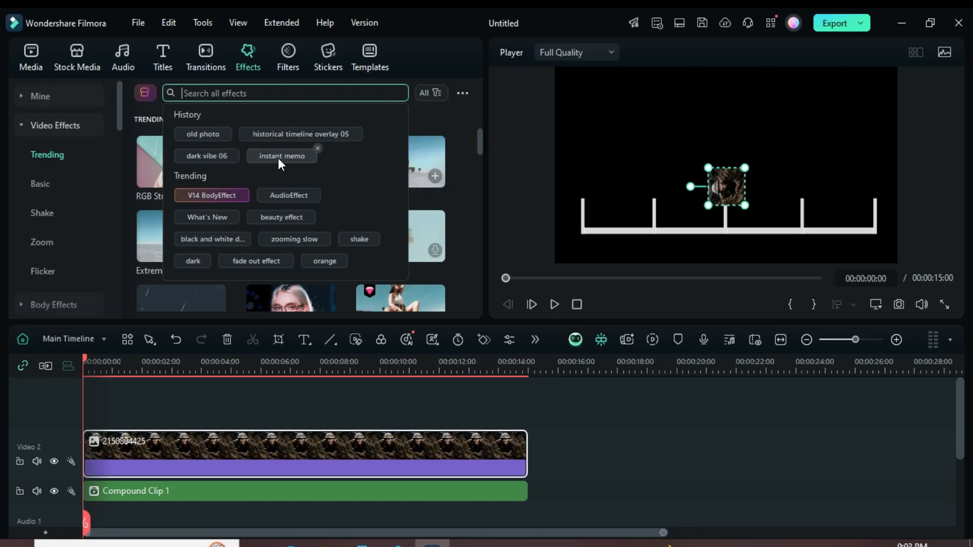
left_click(277, 156)
scroll(302, 200, "down", 2)
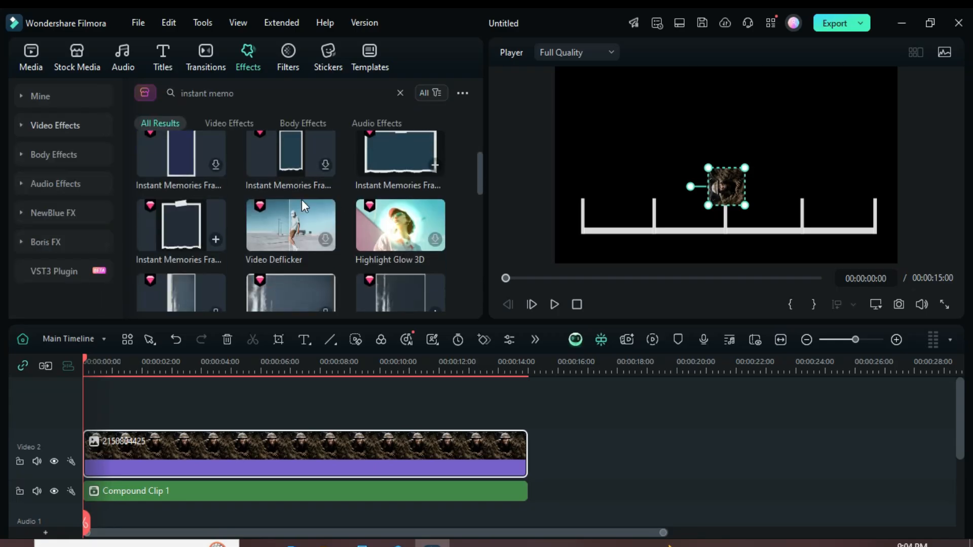
left_click_drag(180, 228, 168, 445)
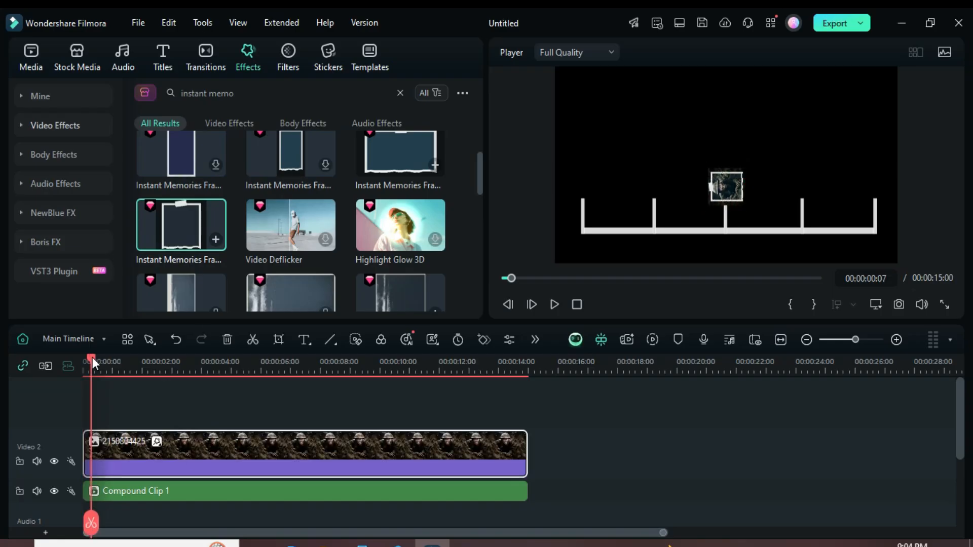
left_click_drag(91, 362, 78, 363)
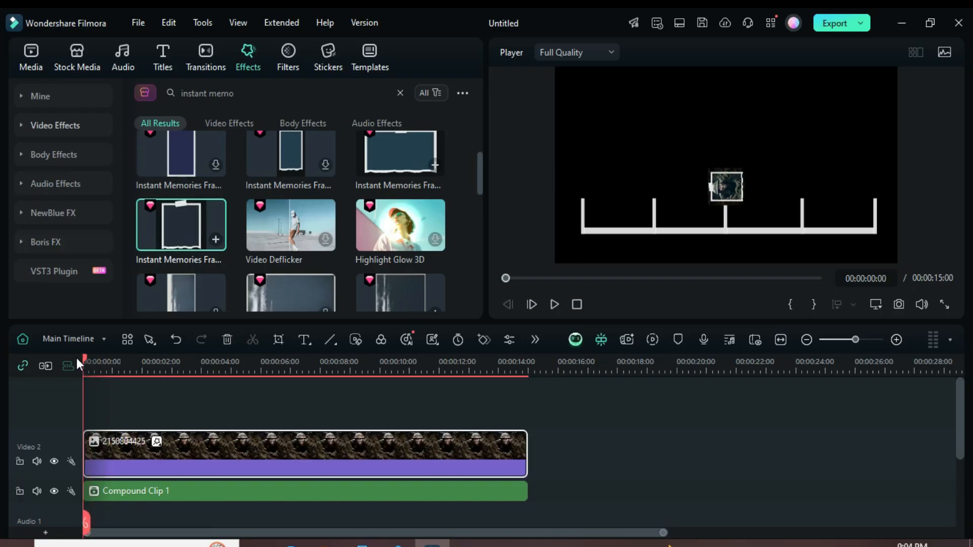
Step: Paste four copies of the framed soldier image clip onto the tracks Video 3 to Video 6, starting at 00:00
left_click(29, 56)
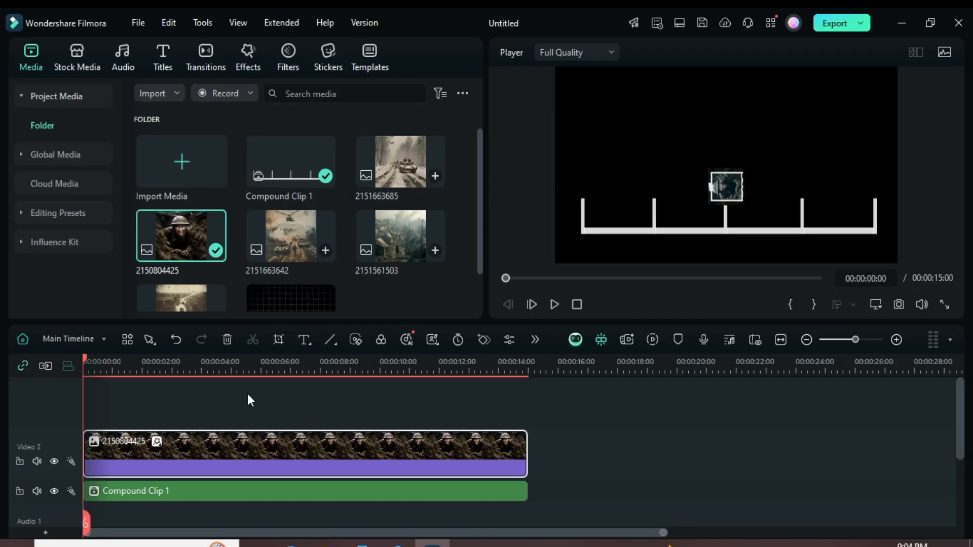
key("ctrl+v")
left_click_drag(247, 424, 252, 418)
left_click(502, 278)
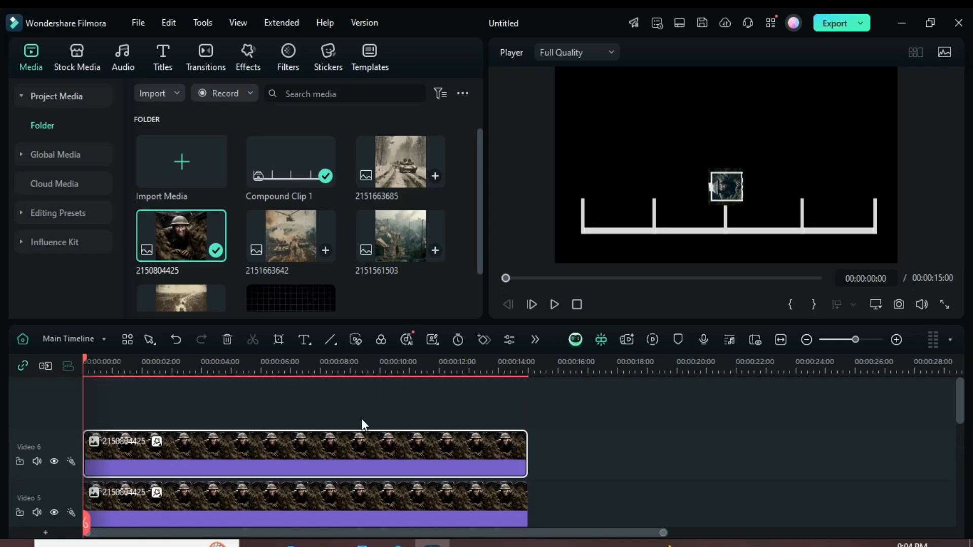
scroll(361, 418, "down", 5)
left_click_drag(455, 360, 399, 361)
scroll(369, 416, "down", 3)
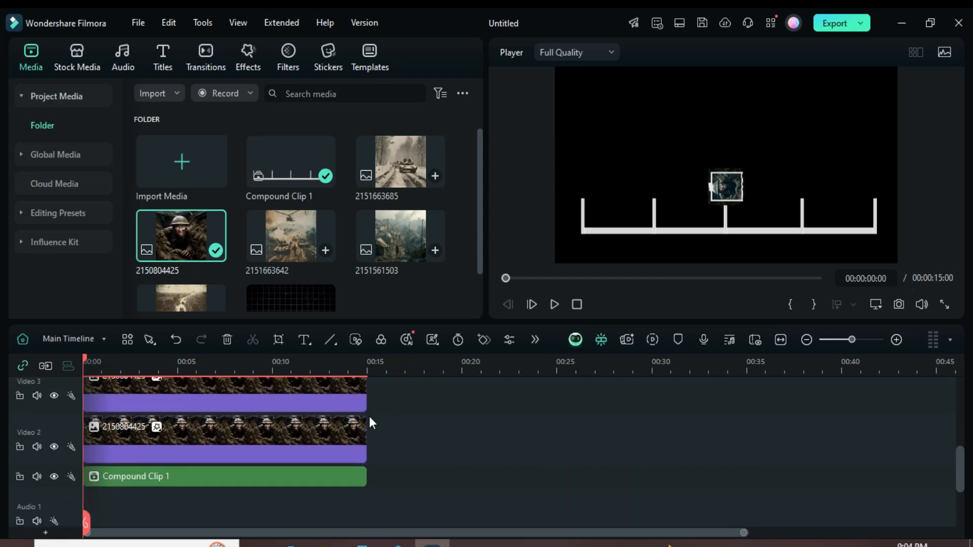
scroll(328, 416, "up", 2)
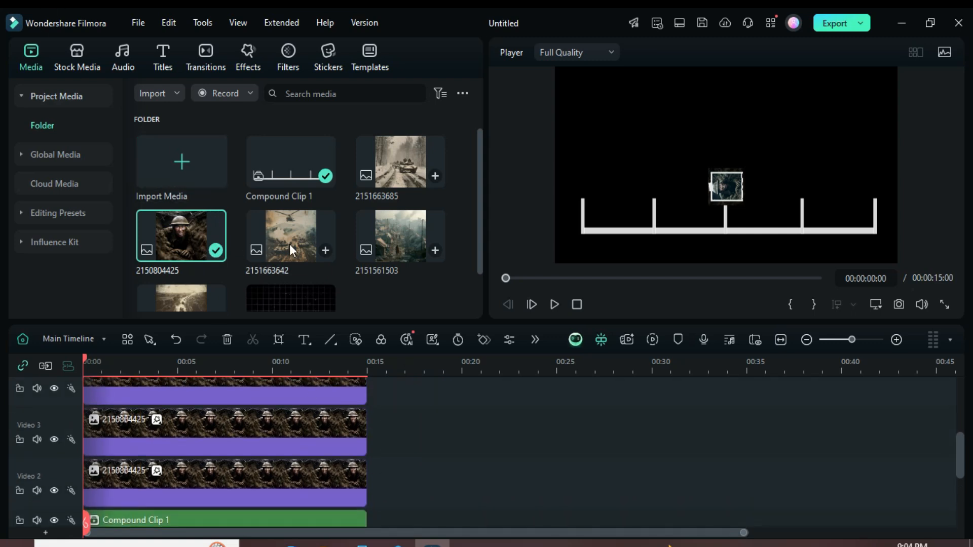
left_click_drag(284, 233, 226, 414)
scroll(242, 418, "up", 2)
left_click_drag(388, 239, 256, 425)
scroll(256, 426, "up", 2)
left_click_drag(393, 162, 260, 415)
scroll(263, 252, "down", 2)
left_click_drag(175, 261, 214, 400)
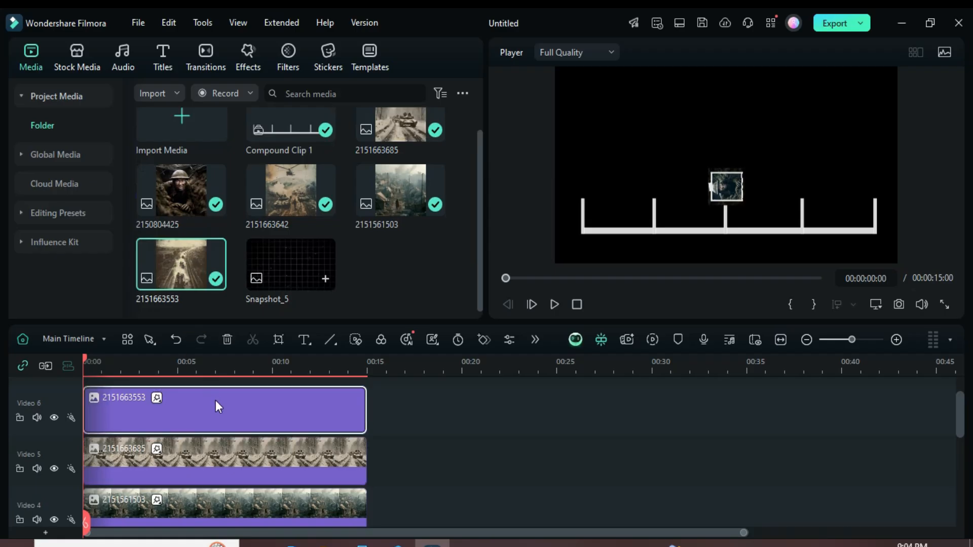
scroll(236, 395, "down", 4)
scroll(235, 395, "down", 2)
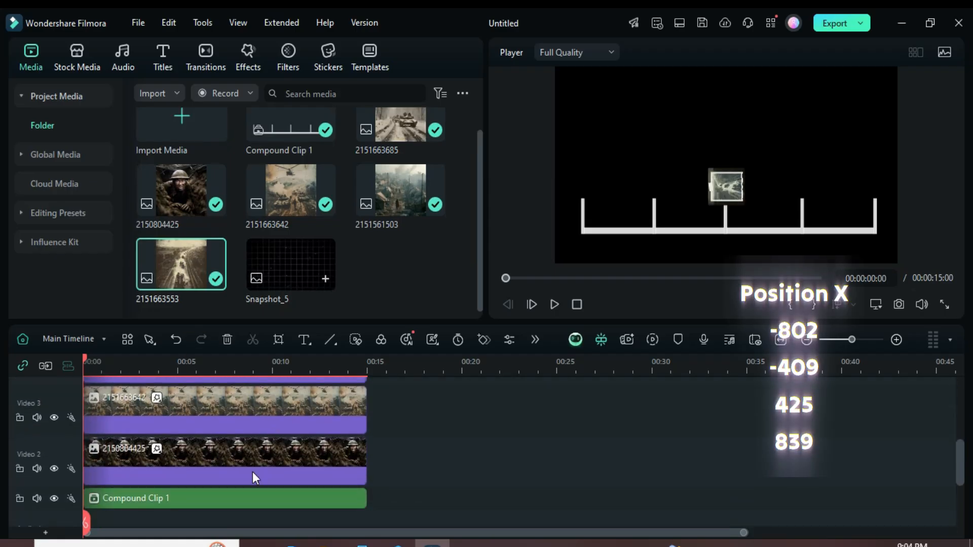
double_click(239, 400)
left_click_drag(480, 142, 481, 123)
left_click(56, 220)
double_click(56, 220)
type("-")
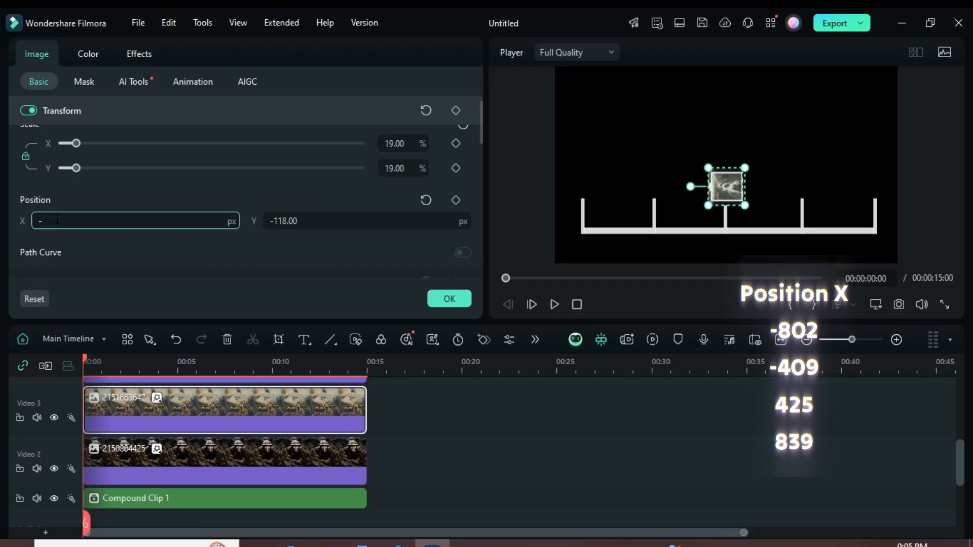
type("802")
key("Return")
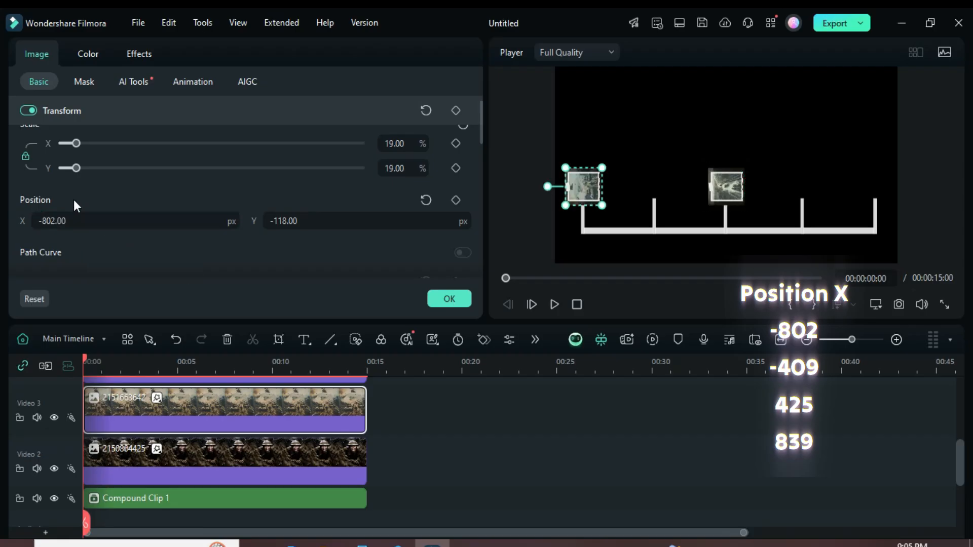
scroll(238, 427, "up", 2)
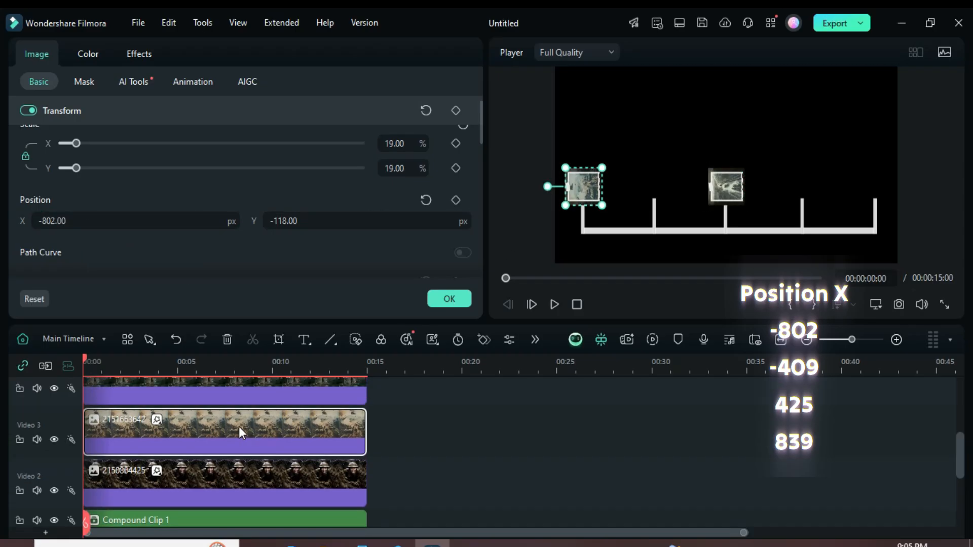
left_click(223, 397)
left_click(55, 218)
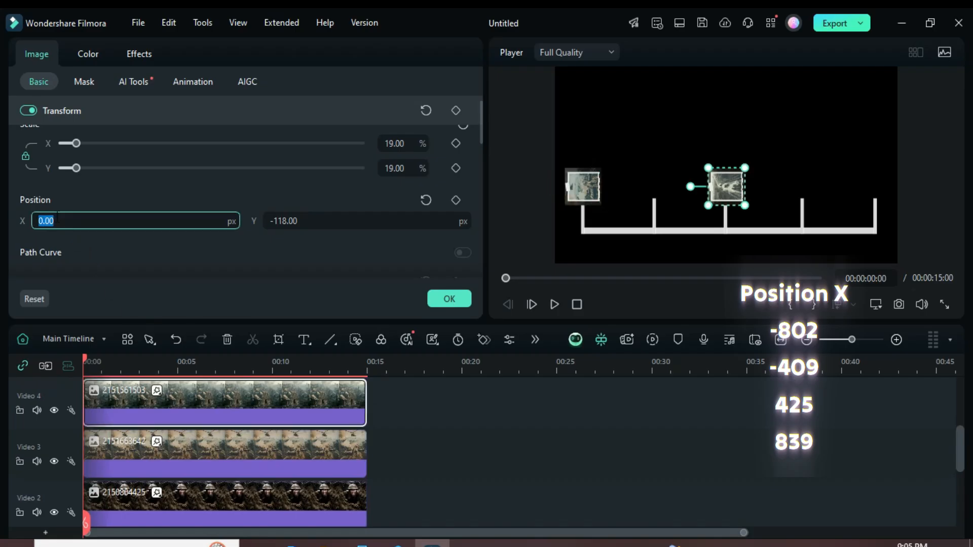
type("-")
key("Return")
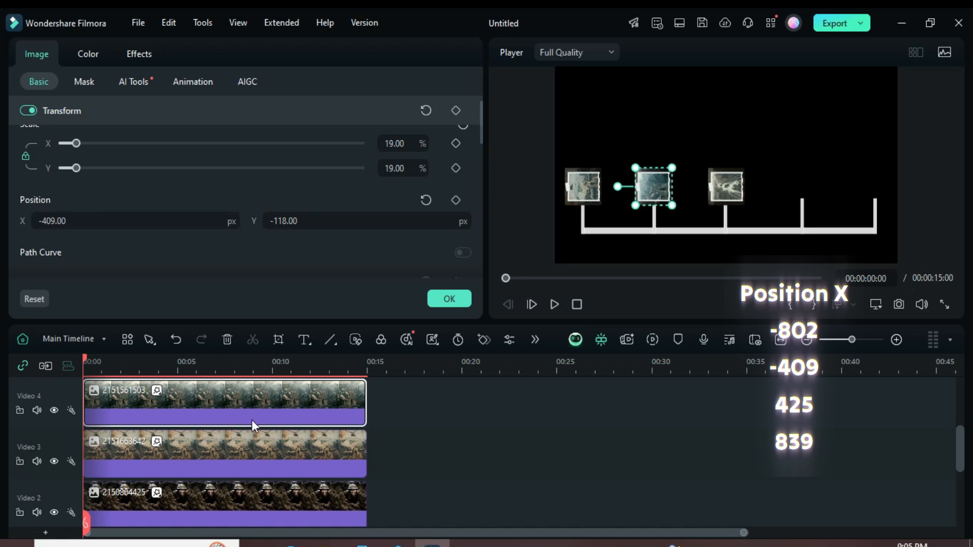
scroll(250, 420, "up", 2)
left_click(212, 392)
left_click(57, 221)
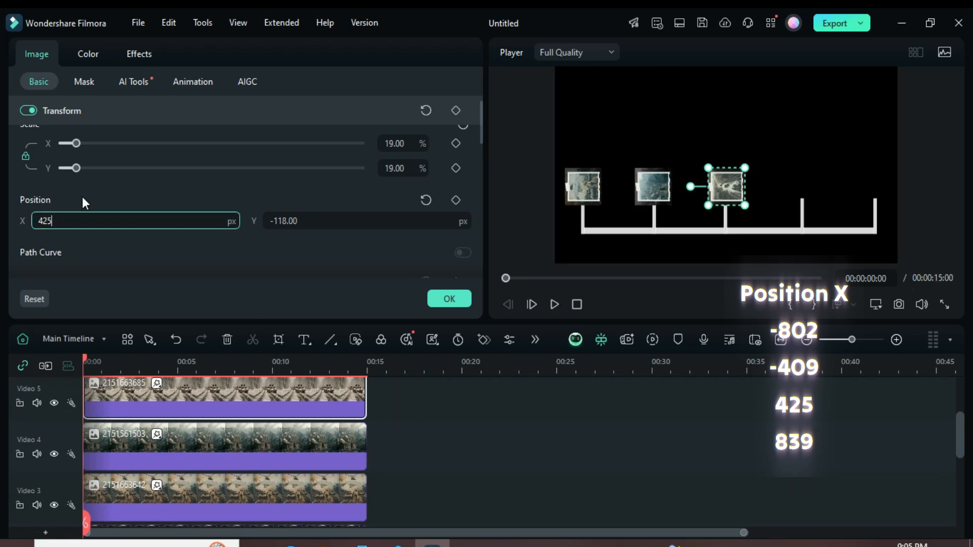
key("Return")
scroll(255, 413, "up", 2)
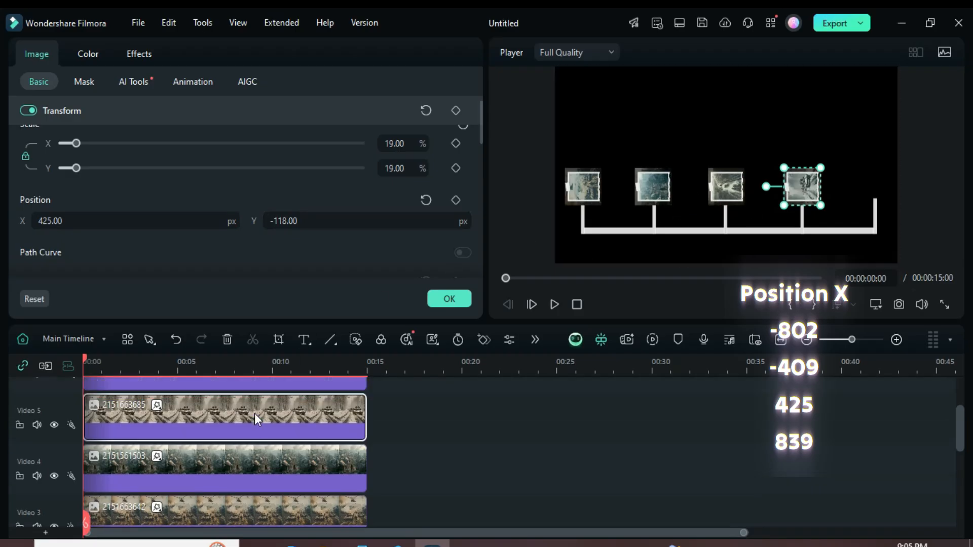
left_click(231, 403)
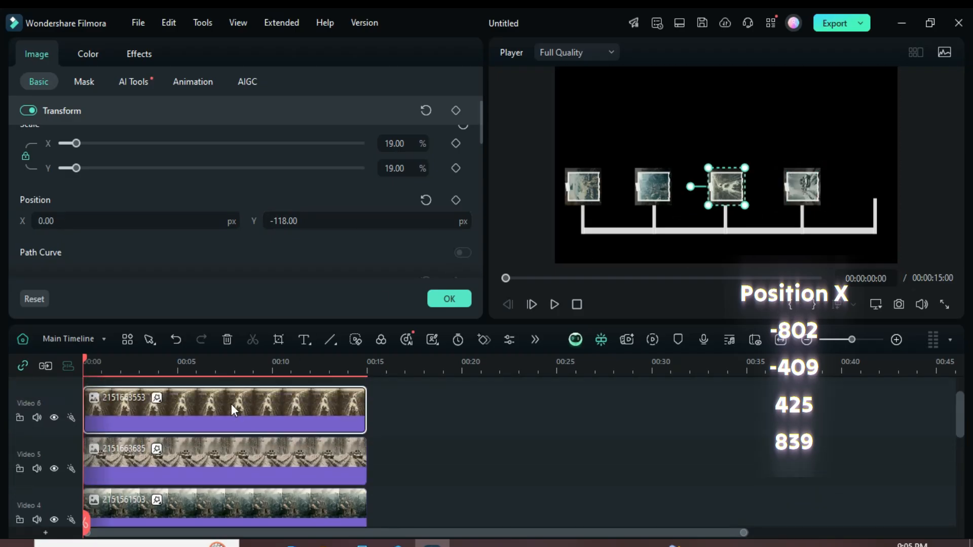
left_click(46, 220)
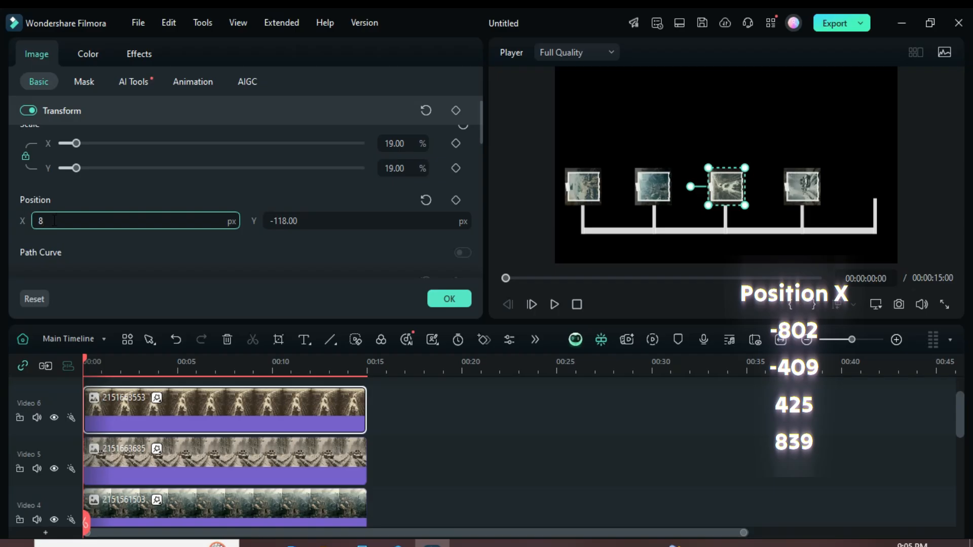
key("Return")
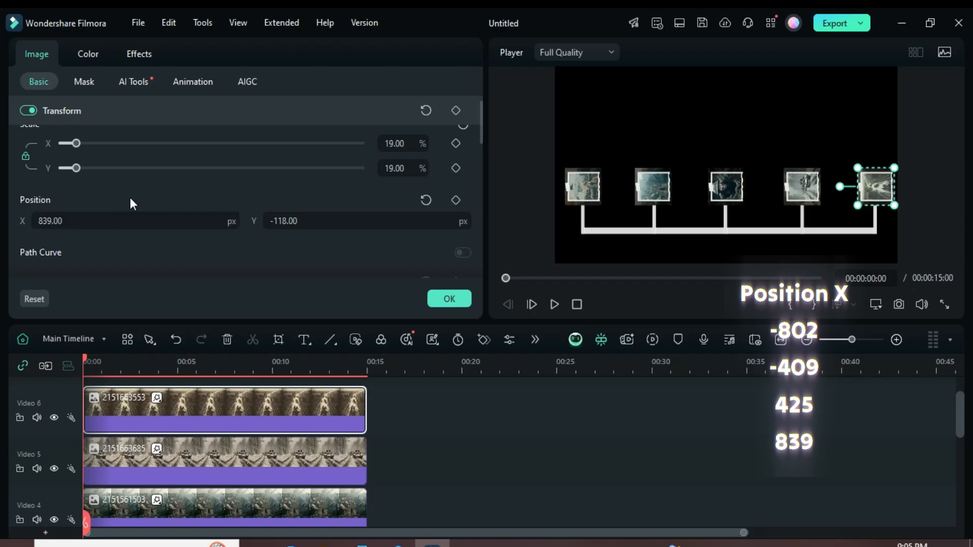
left_click_drag(86, 363, 91, 362)
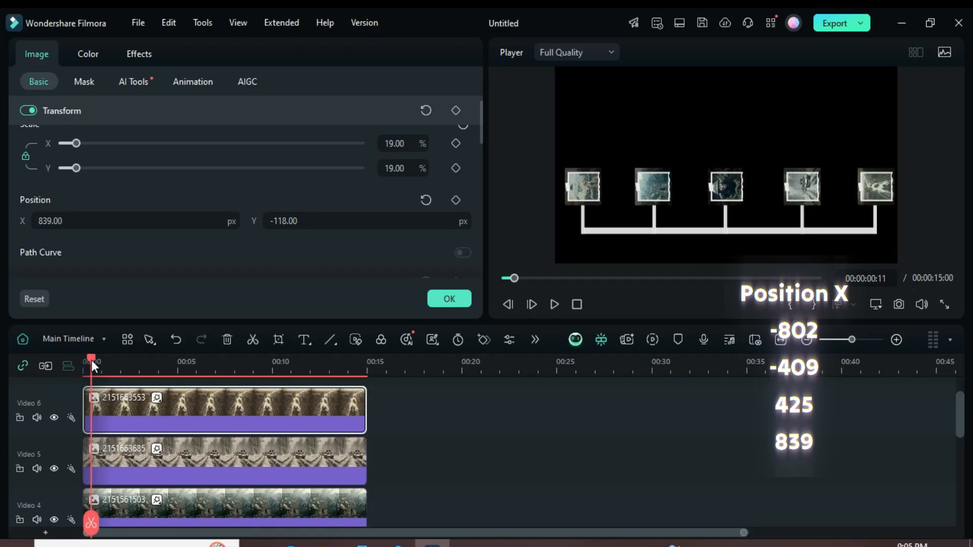
left_click(455, 303)
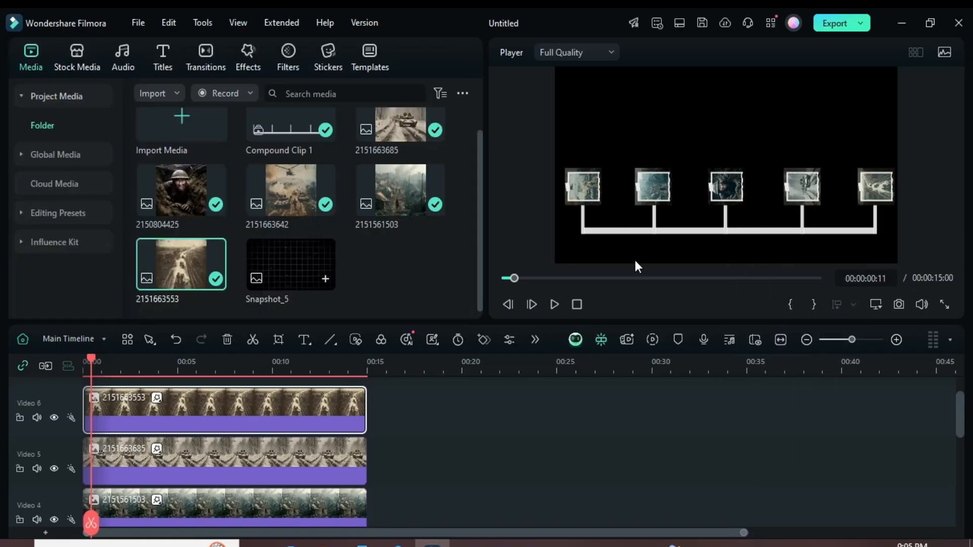
Step: Combine all image clips and the line graphic into one 1920x1080 compound clip and delete the empty tracks
scroll(308, 456, "down", 5)
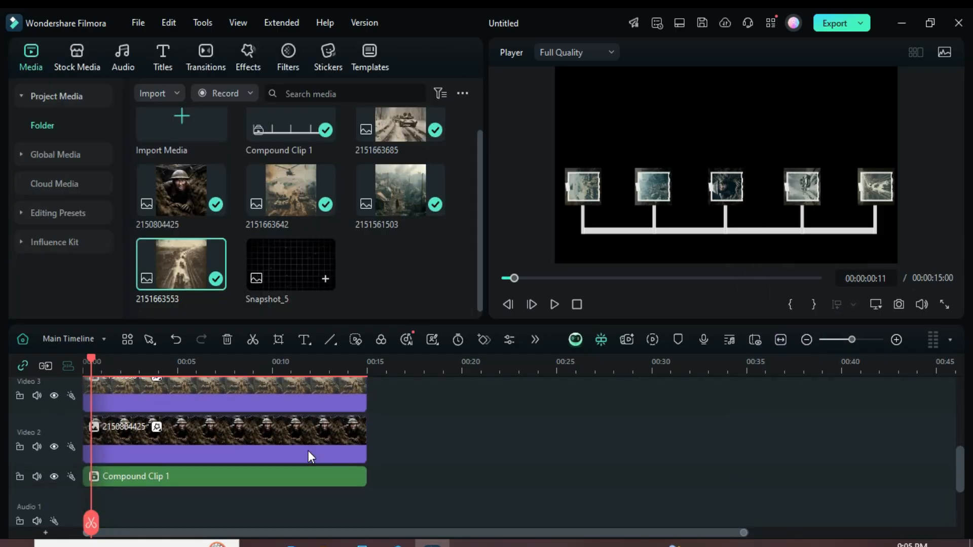
left_click_drag(427, 478, 205, 351)
right_click(212, 451)
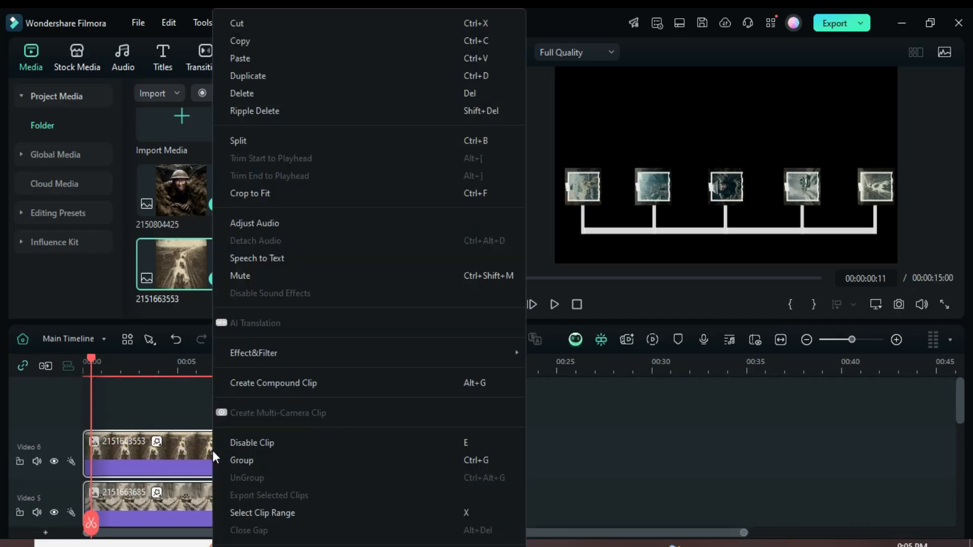
left_click(258, 382)
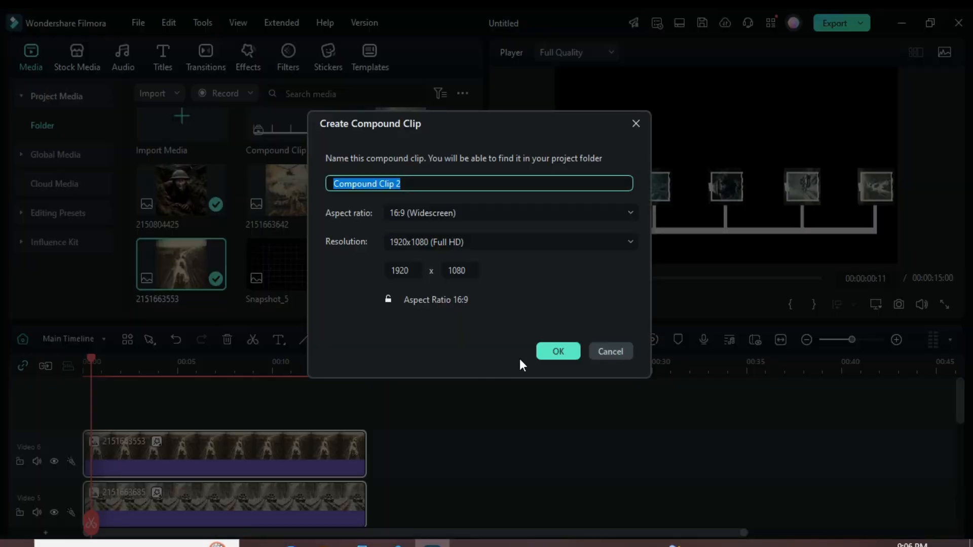
left_click(545, 351)
right_click(56, 397)
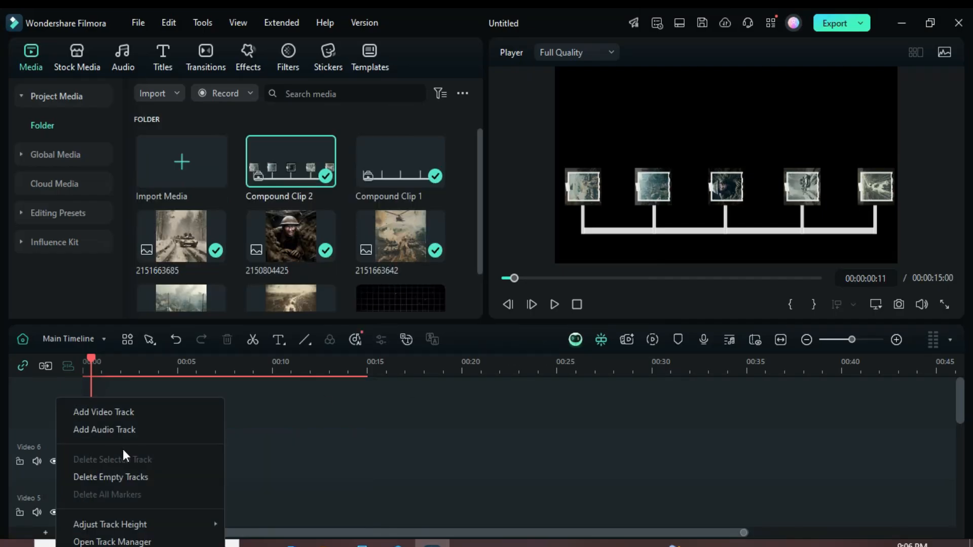
left_click(119, 476)
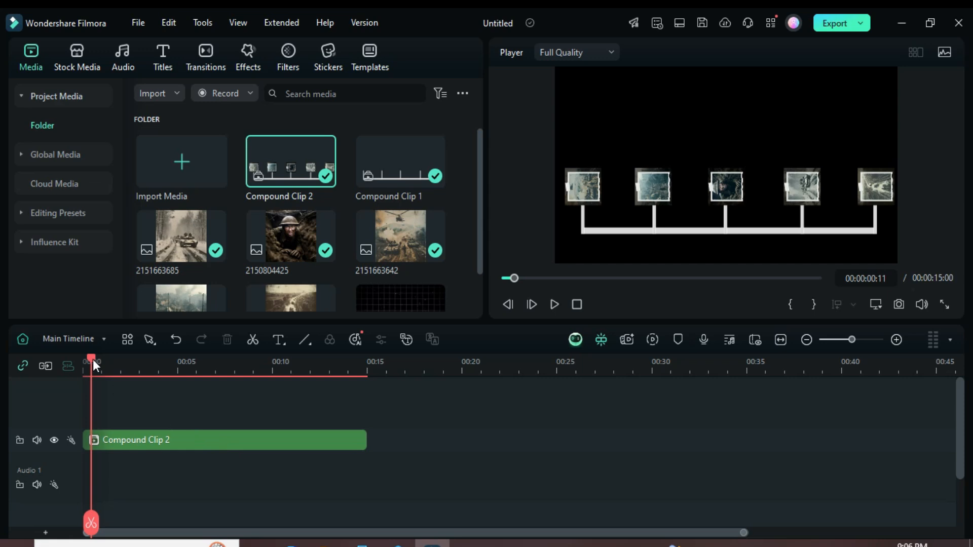
Step: Return the playhead to the start and move the new compound clip up to the Video 2 track
left_click_drag(92, 362, 84, 363)
left_click(167, 439)
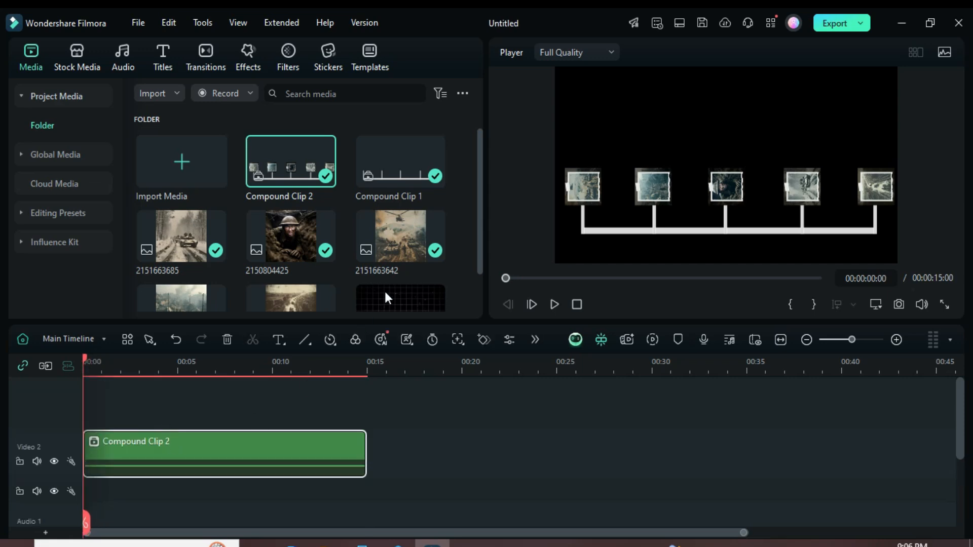
Step: Place the Snapshot_5 background on the Video 1 track beneath the compound clip and increase the track's height
scroll(384, 290, "down", 1)
left_click_drag(384, 286, 366, 491)
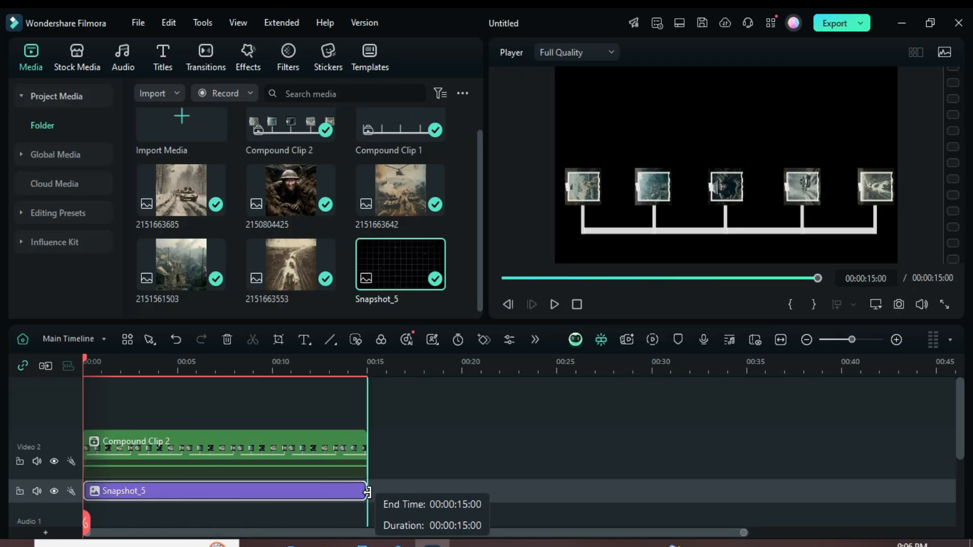
right_click(44, 399)
mouse_move(136, 525)
left_click(233, 534)
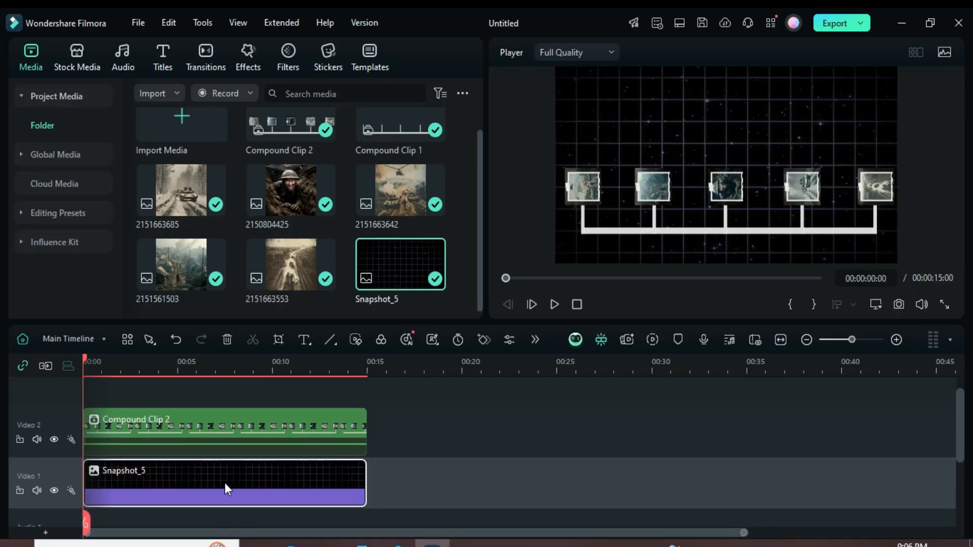
Step: Find the Dark Vibe 06 effect and apply it to the Snapshot_5 clip on Video 1
left_click(244, 59)
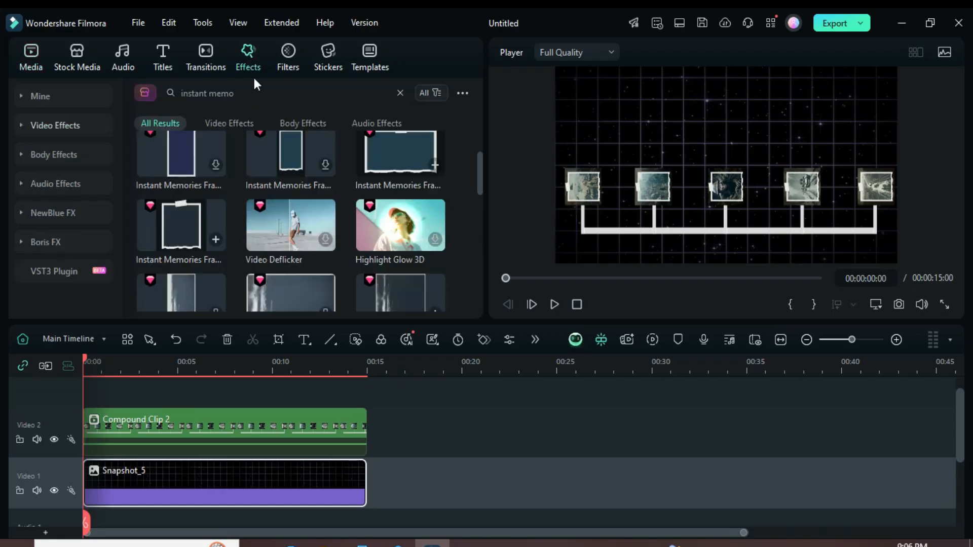
left_click(400, 93)
left_click(202, 93)
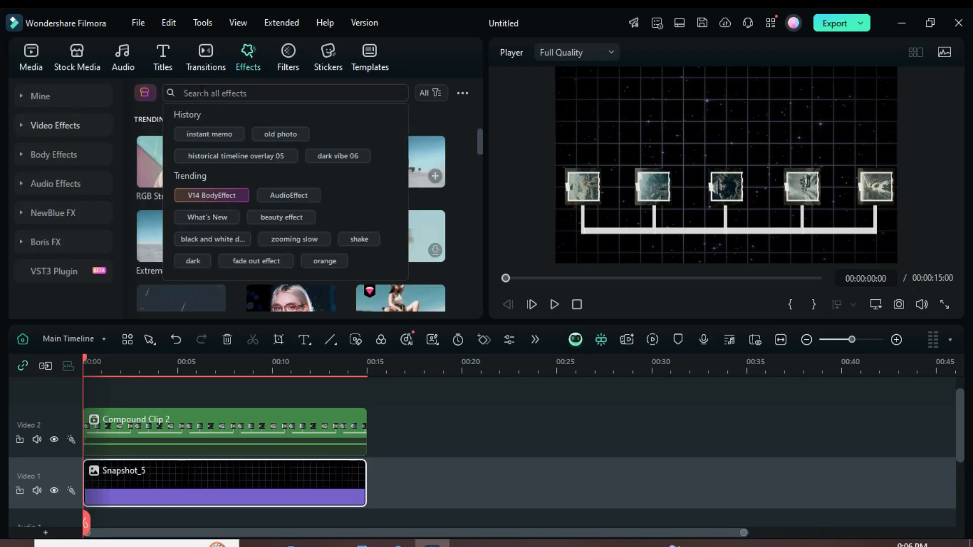
left_click(318, 159)
left_click_drag(159, 159, 181, 503)
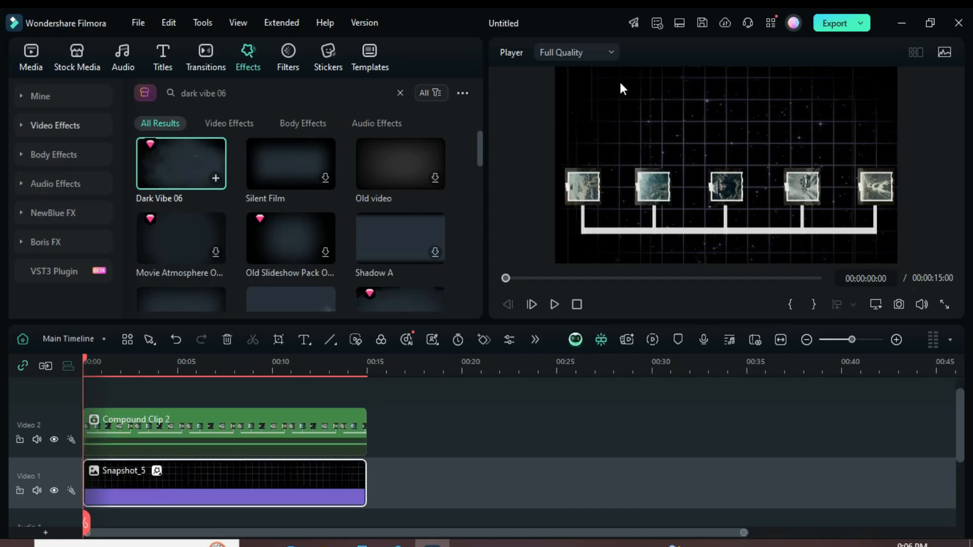
Step: Scale the compound clip on Video 2 uniformly to 200%
double_click(210, 430)
left_click(401, 142)
type("2")
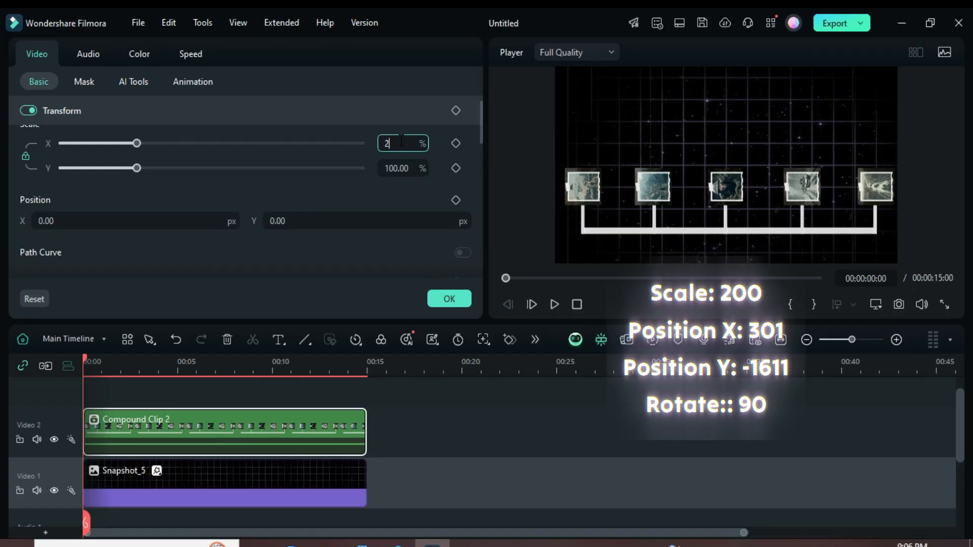
type("00")
key("Return")
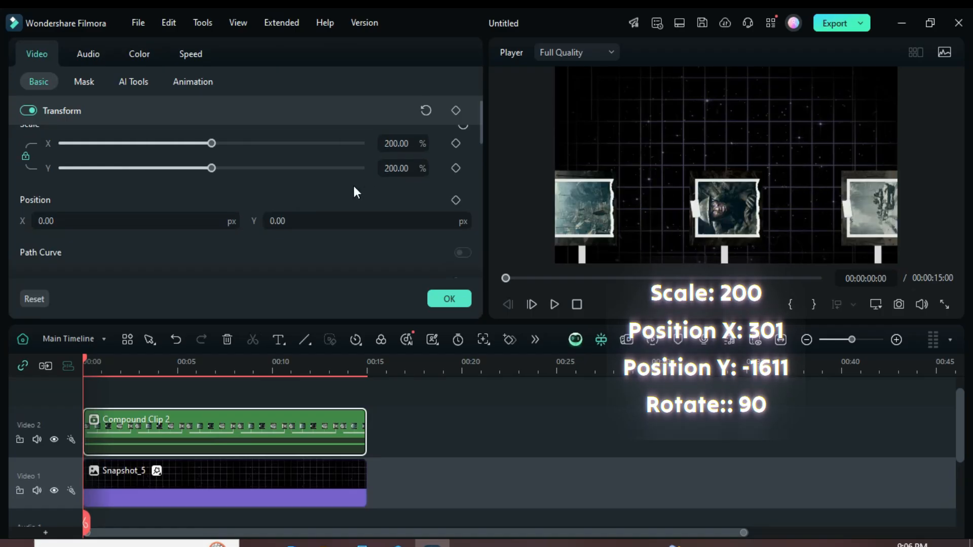
Step: Set the compound clip's position to X 301 px and Y -1611 px
left_click(62, 222)
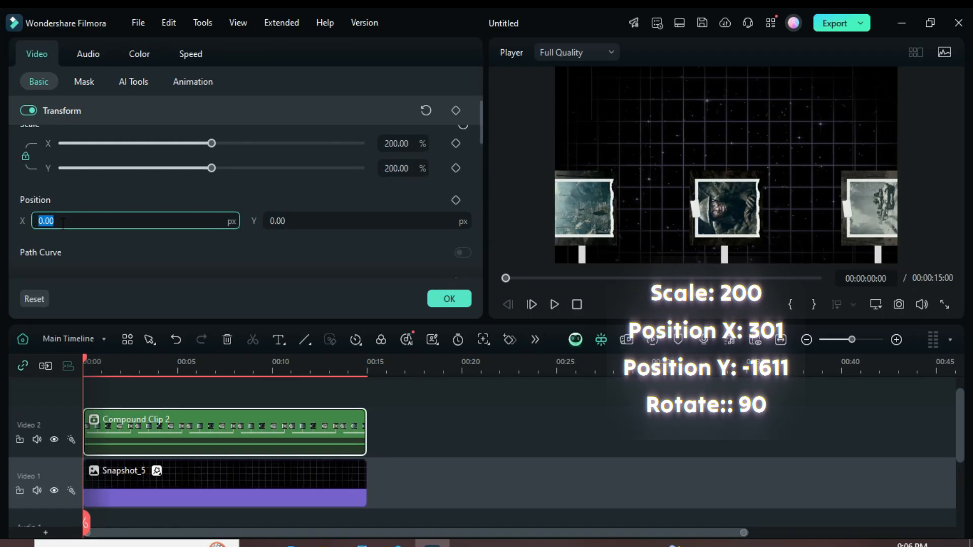
type("301")
key("Return")
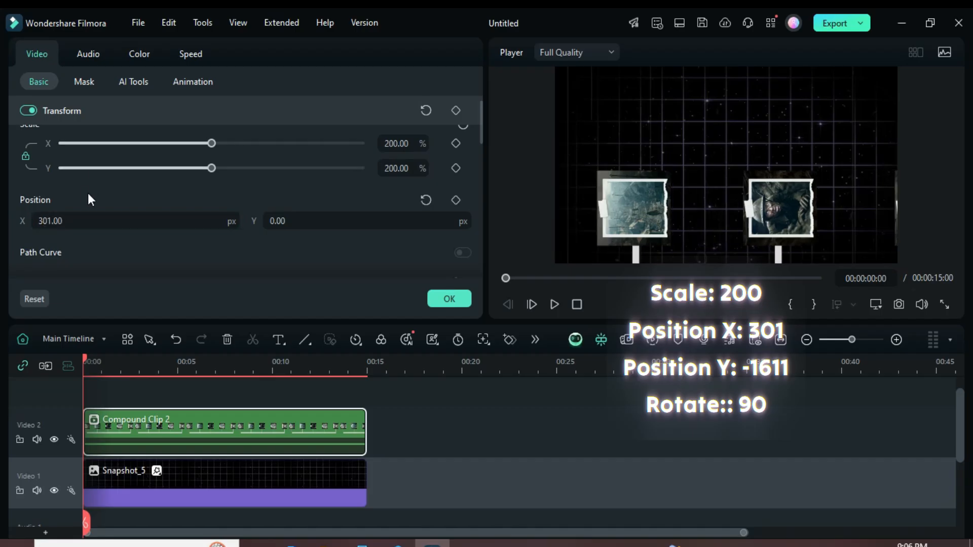
left_click(286, 221)
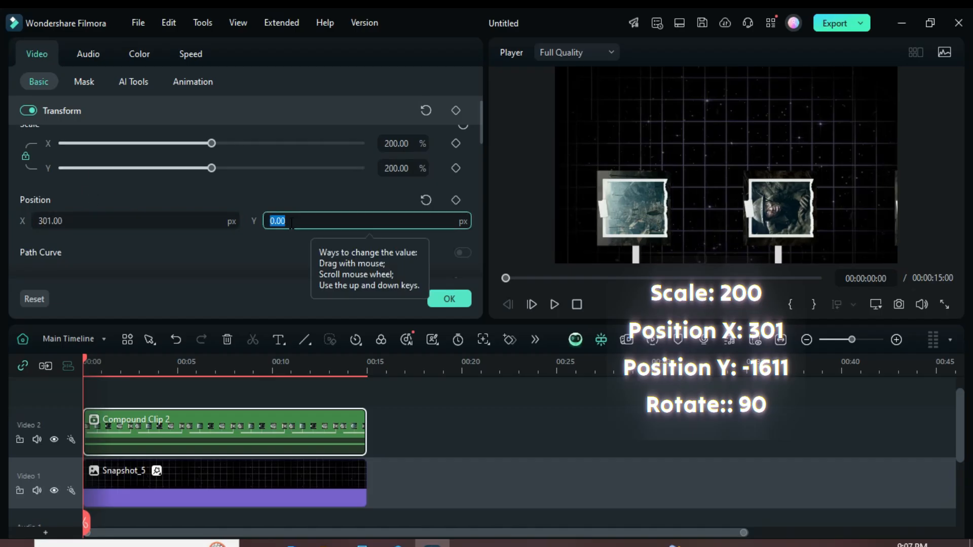
type("-1611")
key("Return")
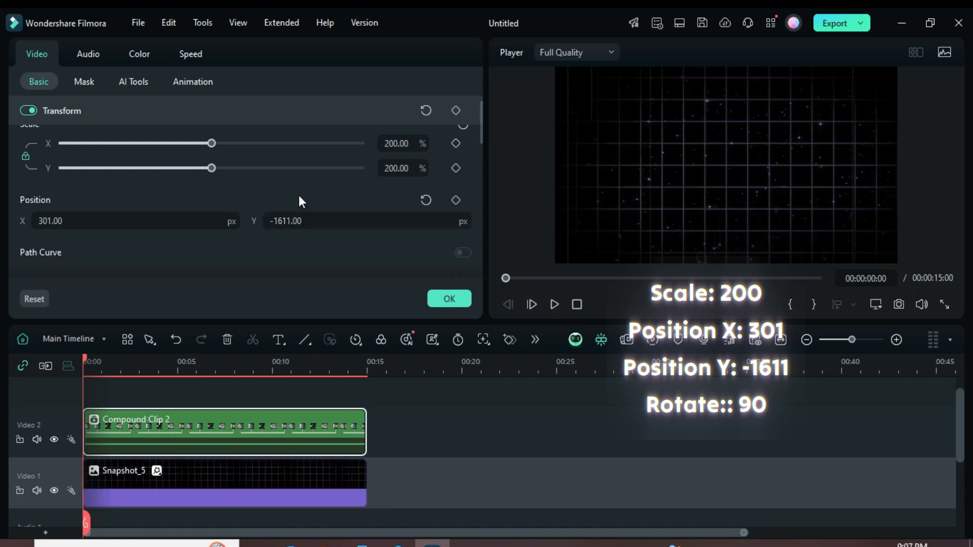
Step: Rotate the compound clip by 90° and apply the transform settings
scroll(177, 238, "down", 2)
left_click(67, 240)
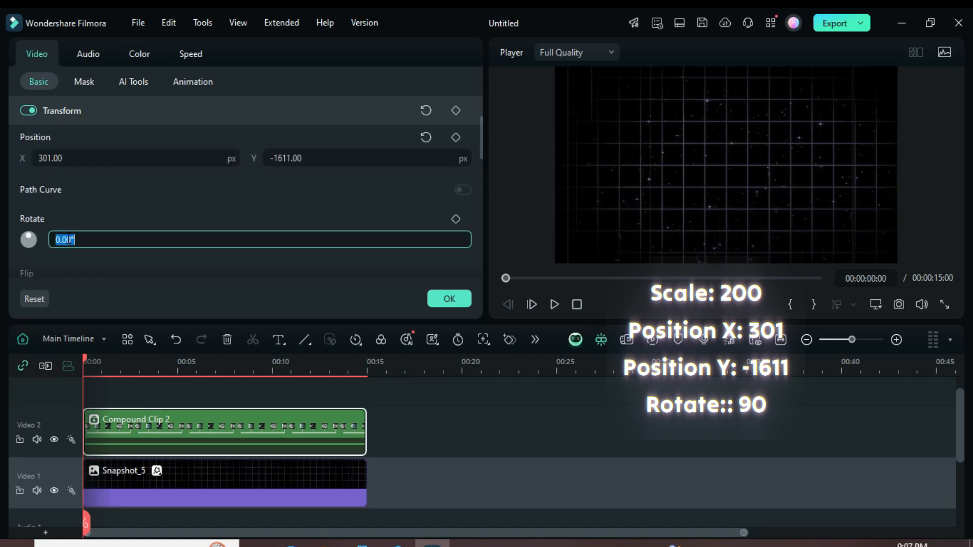
key("Return")
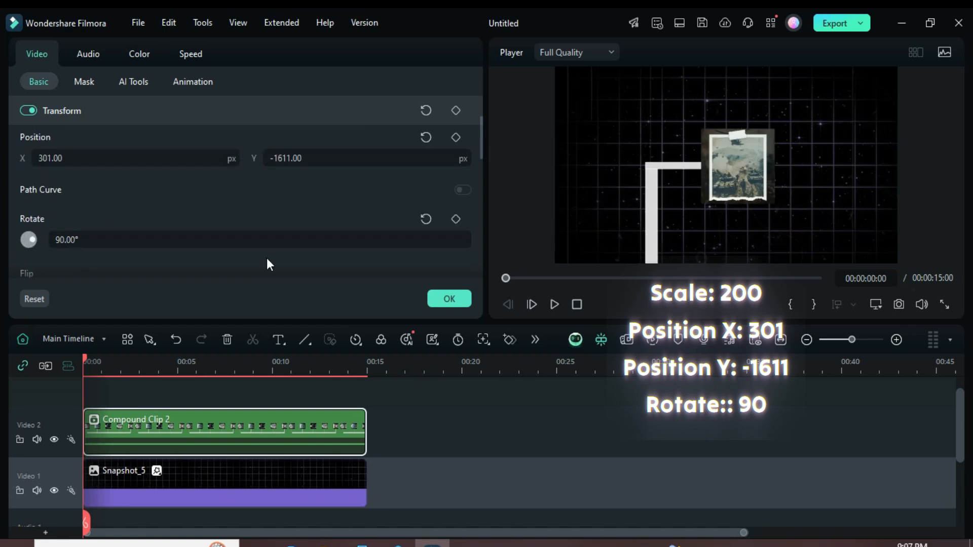
left_click_drag(230, 364, 280, 361)
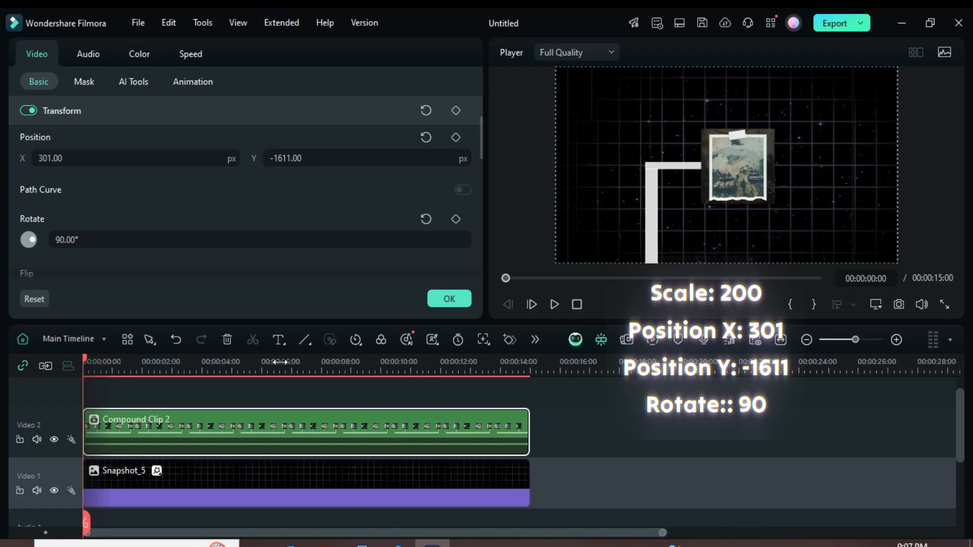
left_click(441, 297)
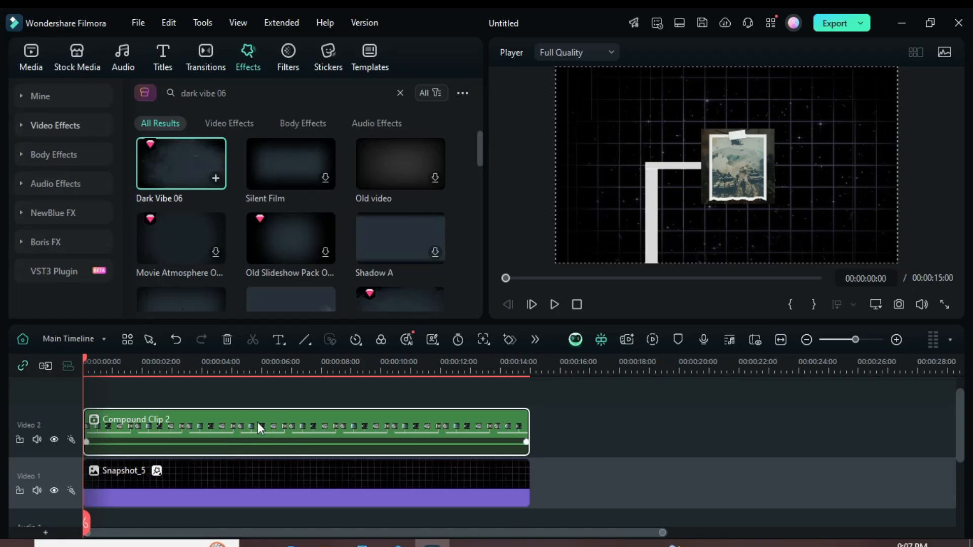
Step: Add position keyframes to the compound clip at 0:00, 2:00 and just after 2:00, and set Position Y to -849 px at 4:00
double_click(266, 422)
left_click_drag(479, 136, 479, 123)
left_click(455, 199)
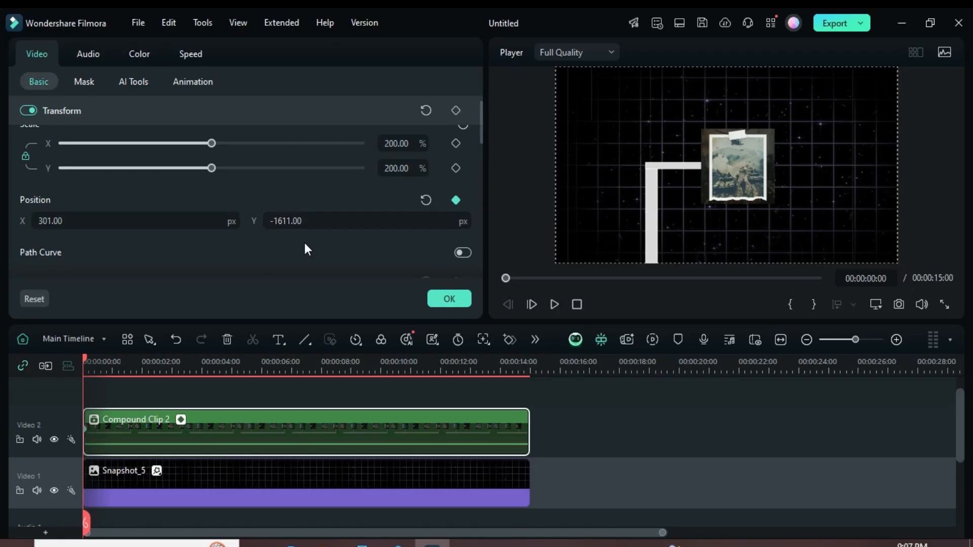
left_click_drag(81, 364, 142, 350)
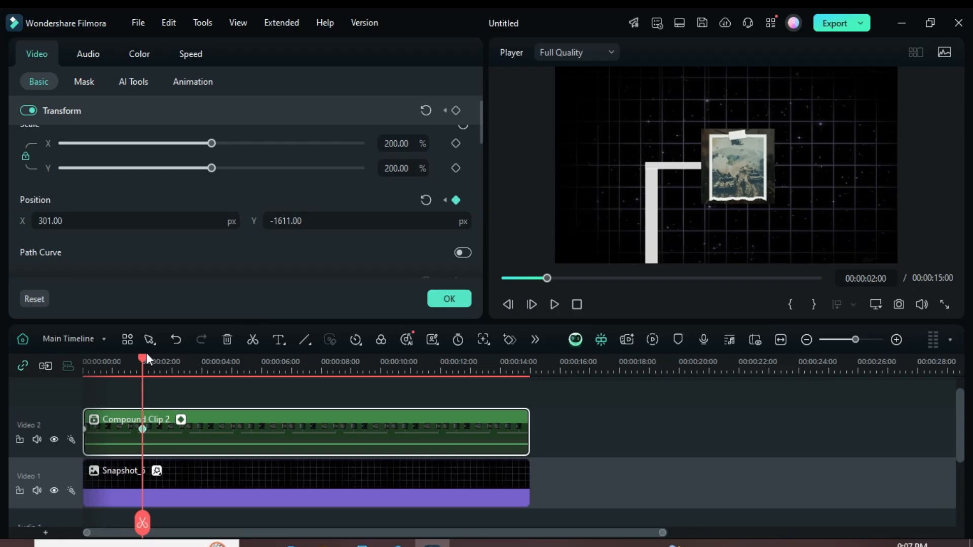
left_click_drag(145, 354, 203, 355)
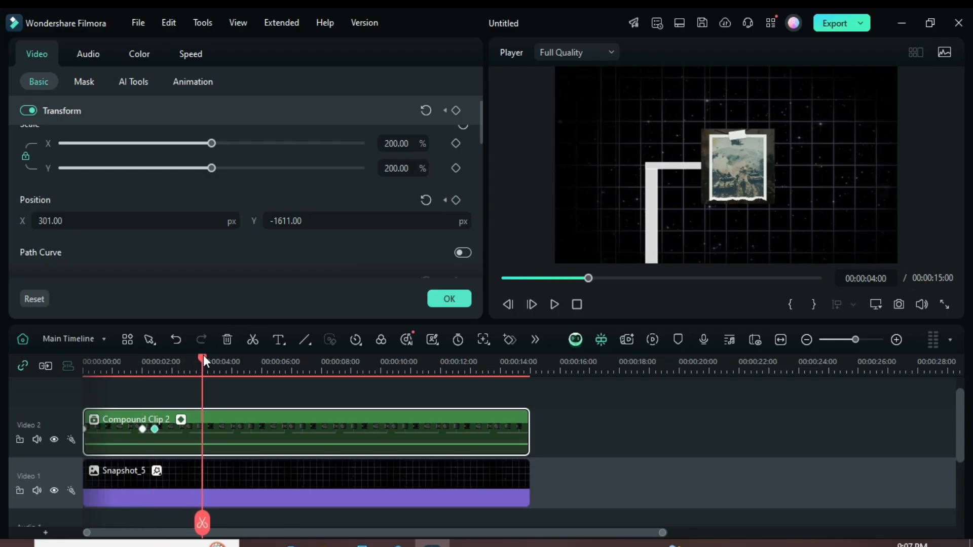
left_click_drag(287, 222, 380, 221)
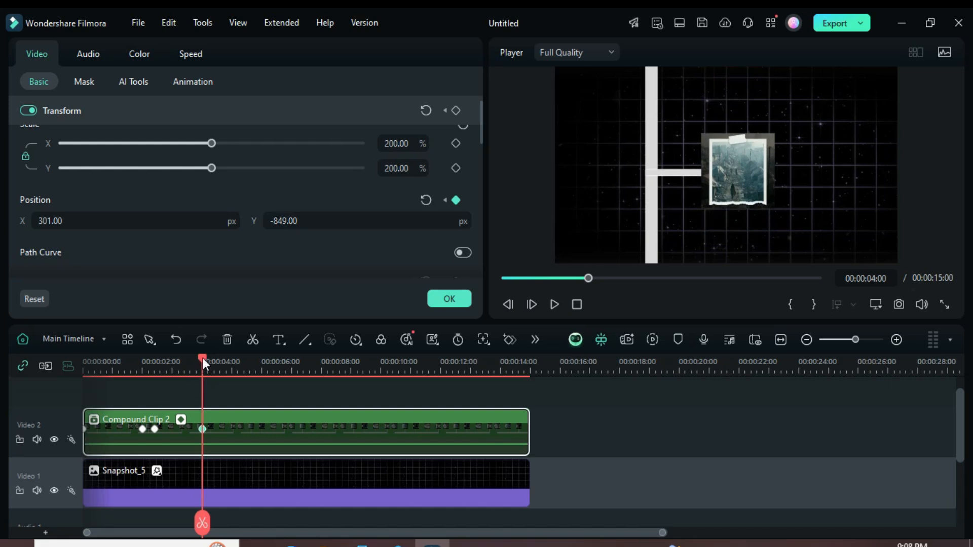
Step: Add a position keyframe at 00:00:04:10 to hold the second image, and set Position Y to -18 px at 00:00:06:00
left_click_drag(203, 358, 213, 354)
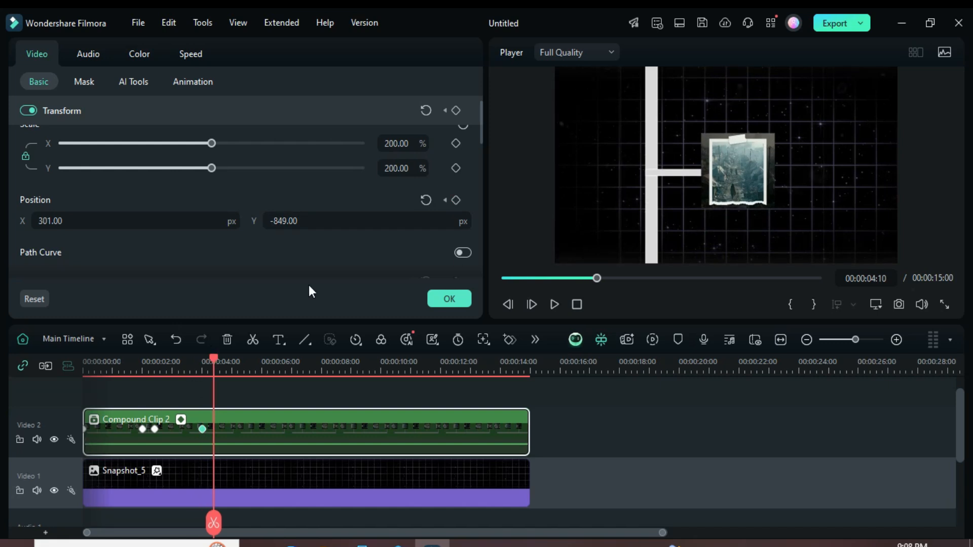
left_click_drag(215, 357, 263, 354)
key("Left")
left_click(276, 221)
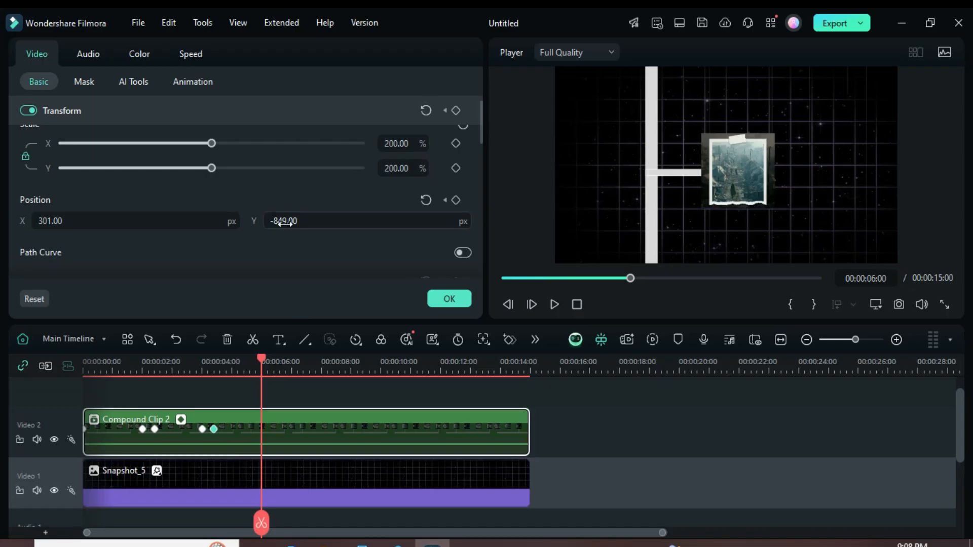
type("-556")
key("Return")
left_click_drag(276, 221, 345, 221)
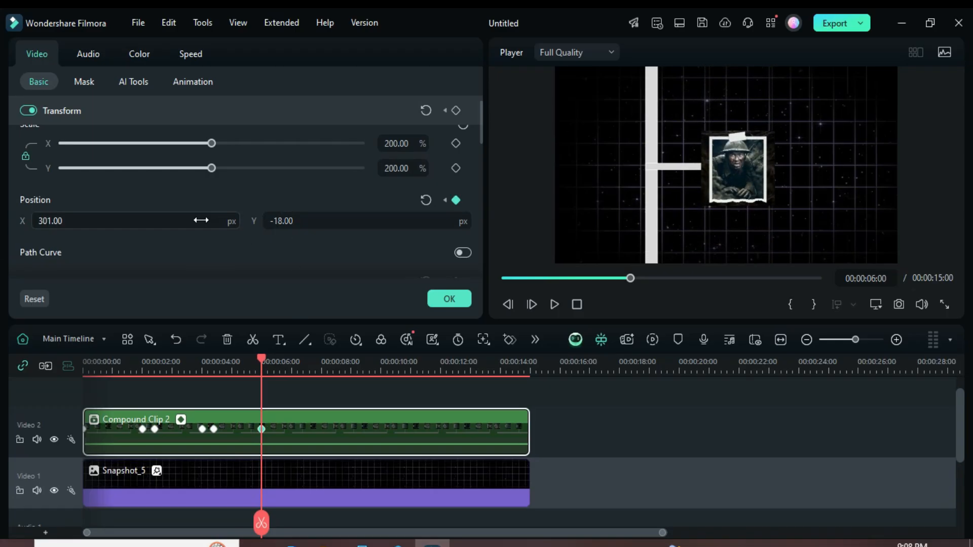
Step: Add a position keyframe at 00:00:06:10 to hold the soldier image, and set Position Y to 799 px at 00:00:08:00
left_click_drag(260, 355, 273, 355)
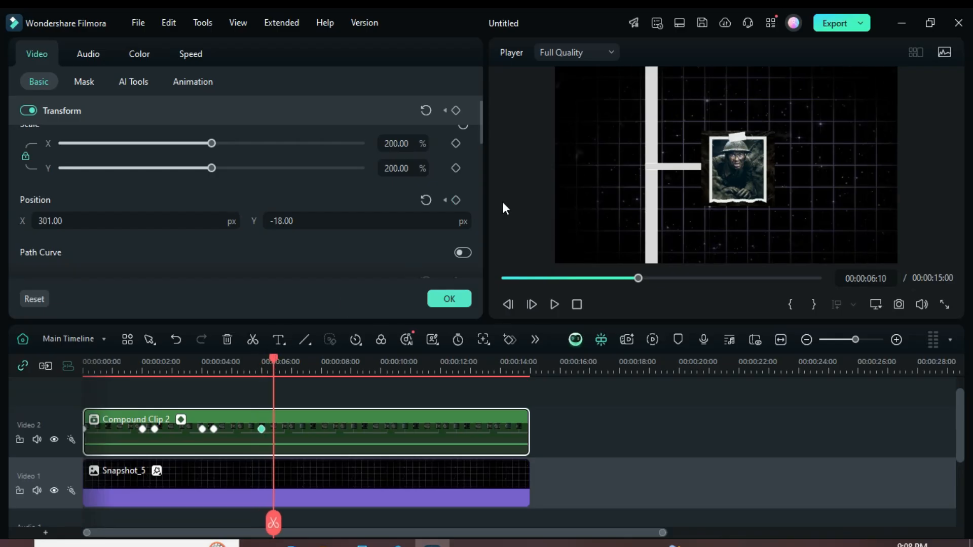
left_click_drag(274, 355, 321, 359)
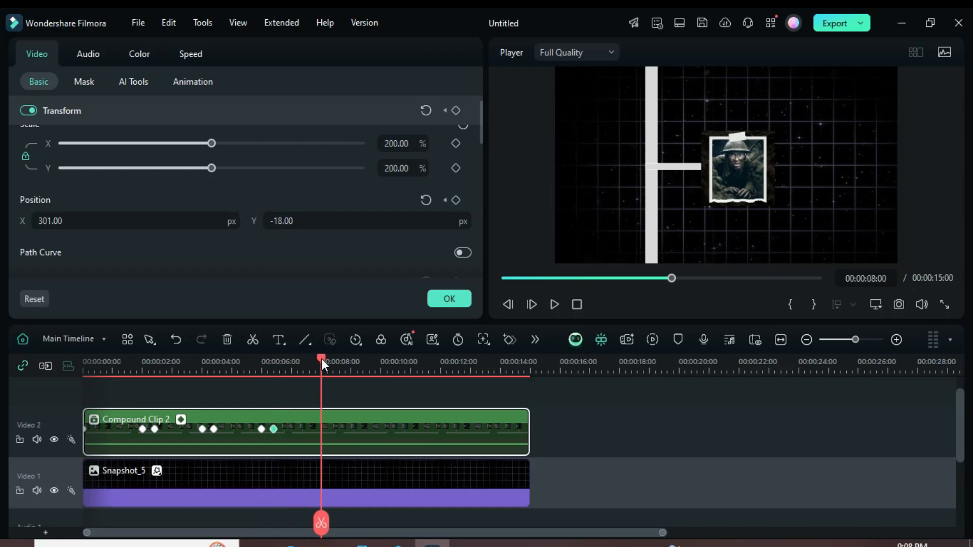
left_click_drag(282, 222, 367, 222)
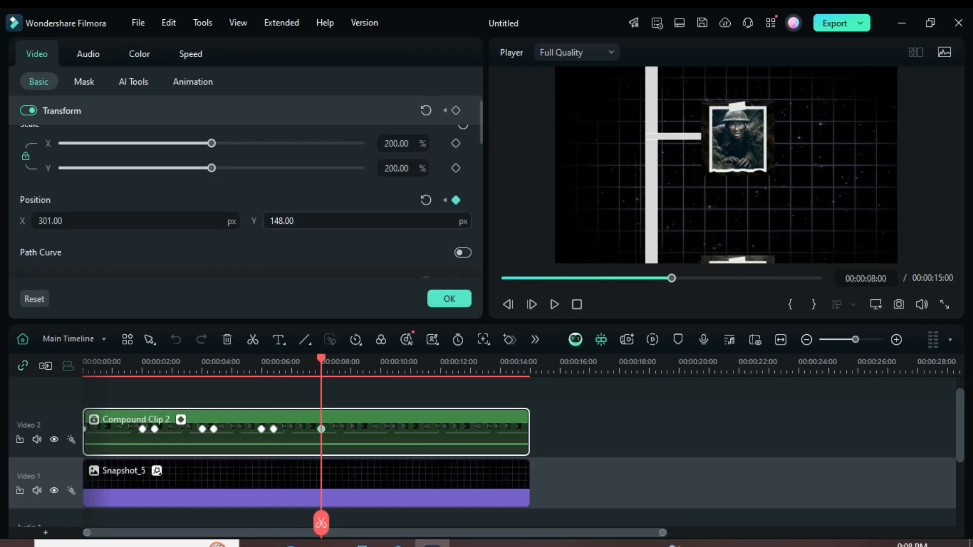
left_click_drag(284, 221, 446, 221)
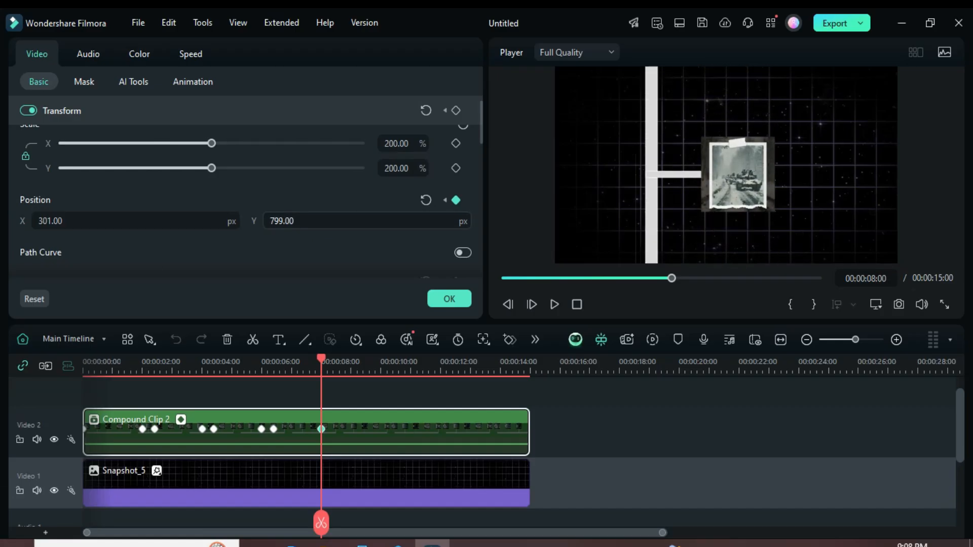
Step: Add a position keyframe shortly after 8 seconds to hold the tank image, and set Position Y to 1633 px at about 10 seconds
left_click_drag(323, 357, 381, 354)
left_click_drag(288, 222, 436, 221)
Step: Move the compound clip's last position keyframe to 00:00:10:24
left_click_drag(380, 357, 410, 360)
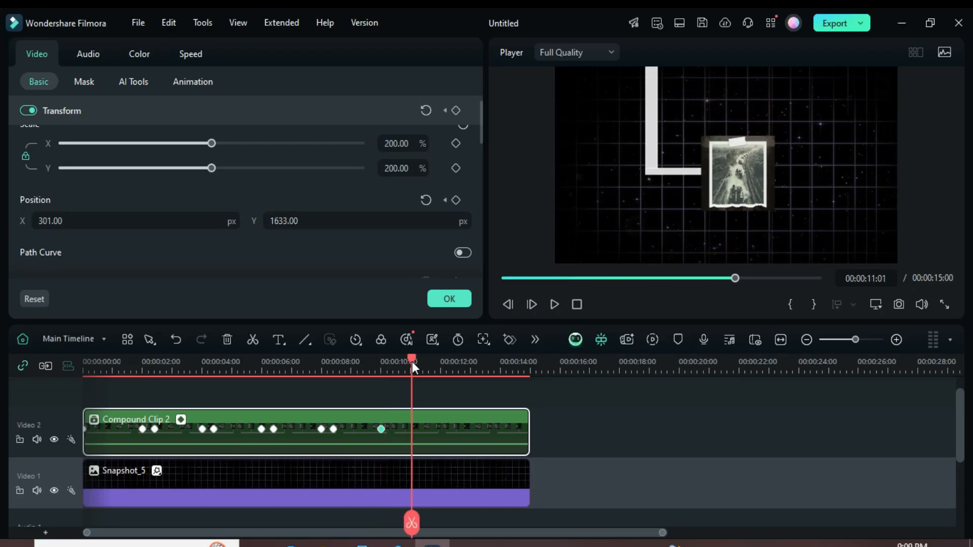
left_click_drag(383, 428, 414, 425)
left_click(412, 357)
left_click_drag(461, 363, 481, 365)
left_click_drag(410, 428, 405, 428)
left_click_drag(435, 366, 400, 366)
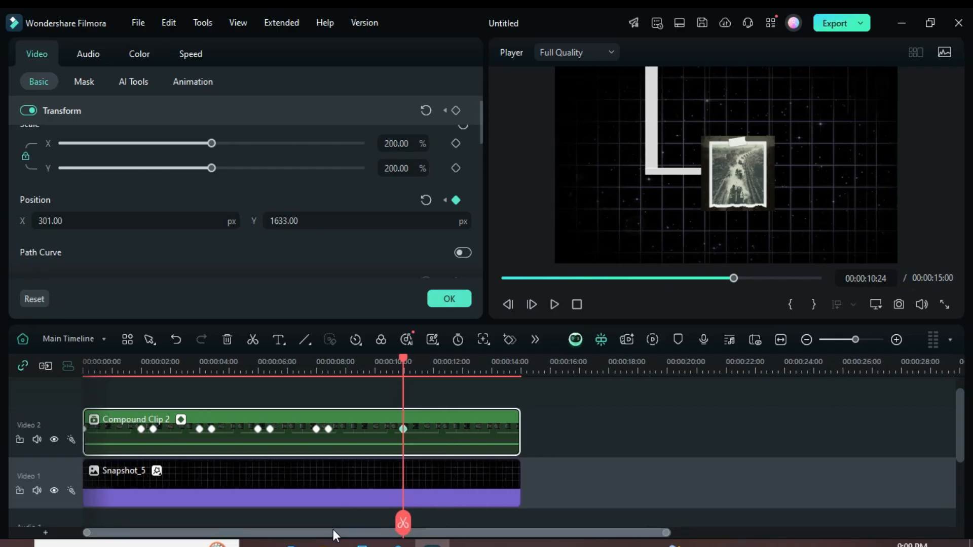
Step: Return the playhead to the start, close the clip's transform settings and show the project media
left_click(507, 278)
left_click(449, 299)
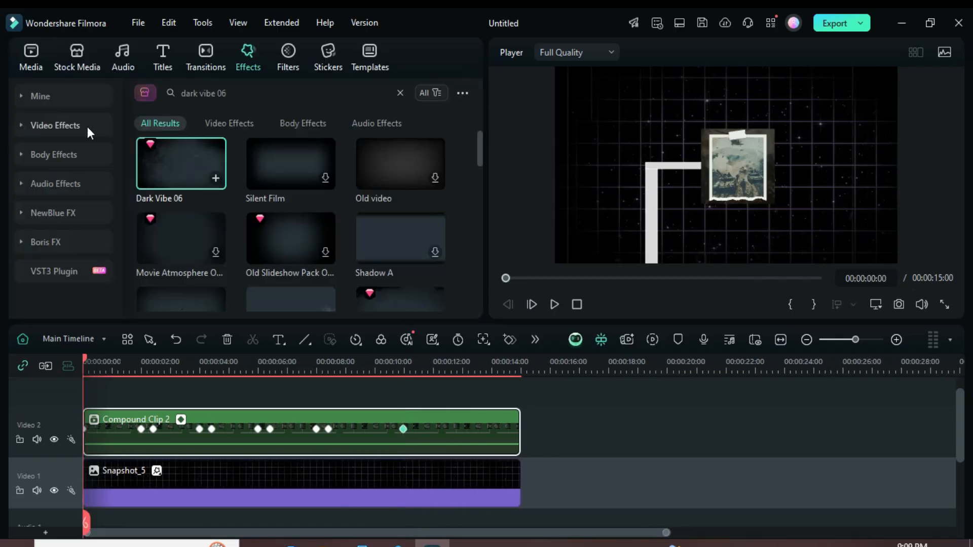
left_click(30, 57)
Step: Select all Position Y keyframes of the compound clip, smooth them with a Bezier curve preset and collapse the keyframe graph
left_click(404, 428)
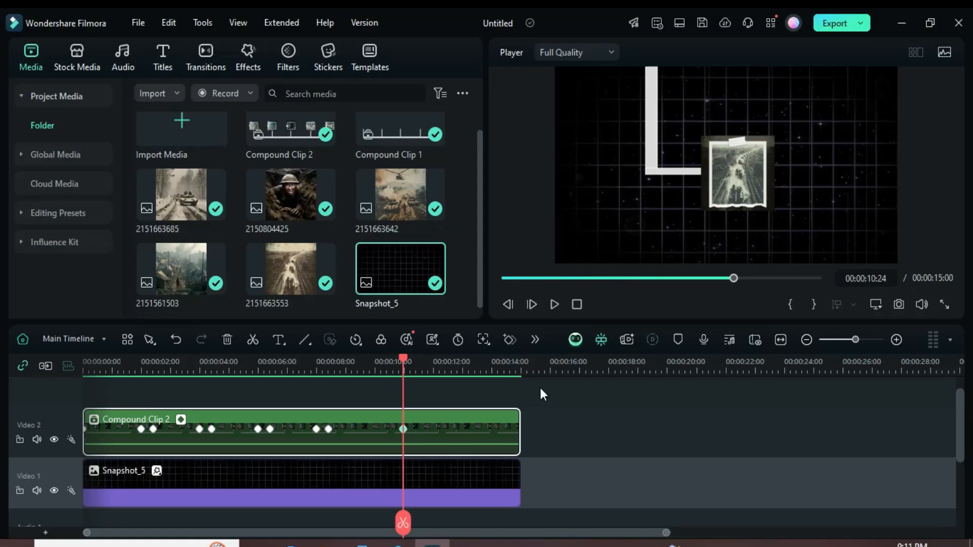
left_click(181, 418)
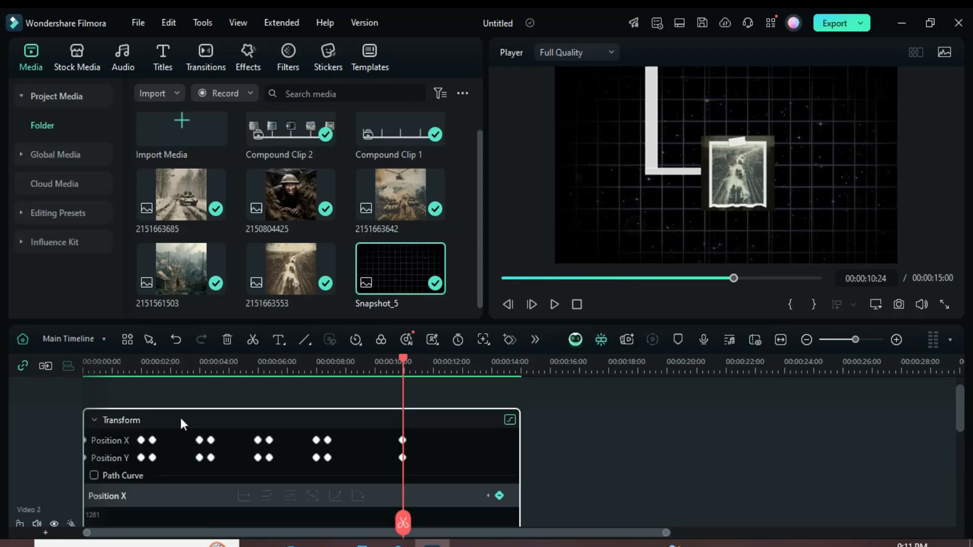
left_click_drag(442, 461, 78, 448)
right_click(402, 458)
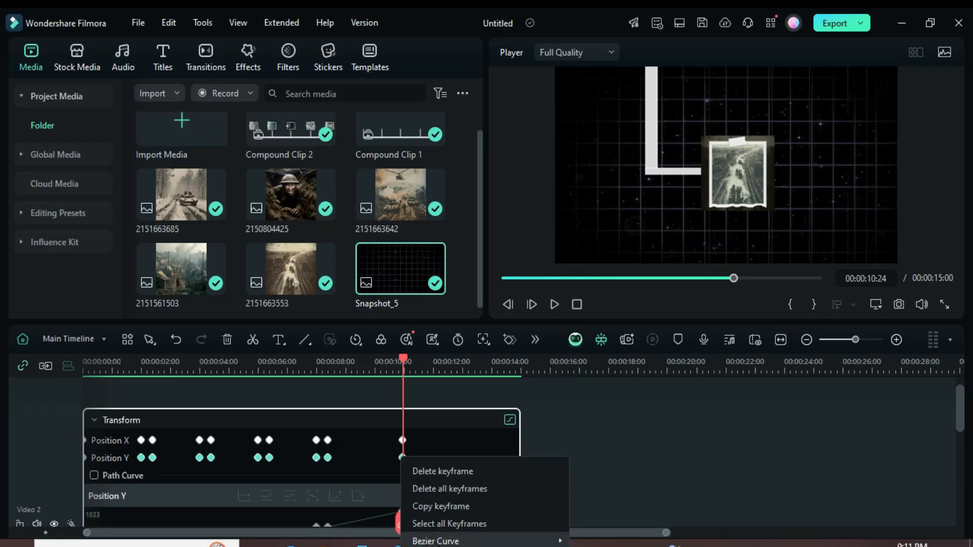
mouse_move(552, 540)
left_click(588, 538)
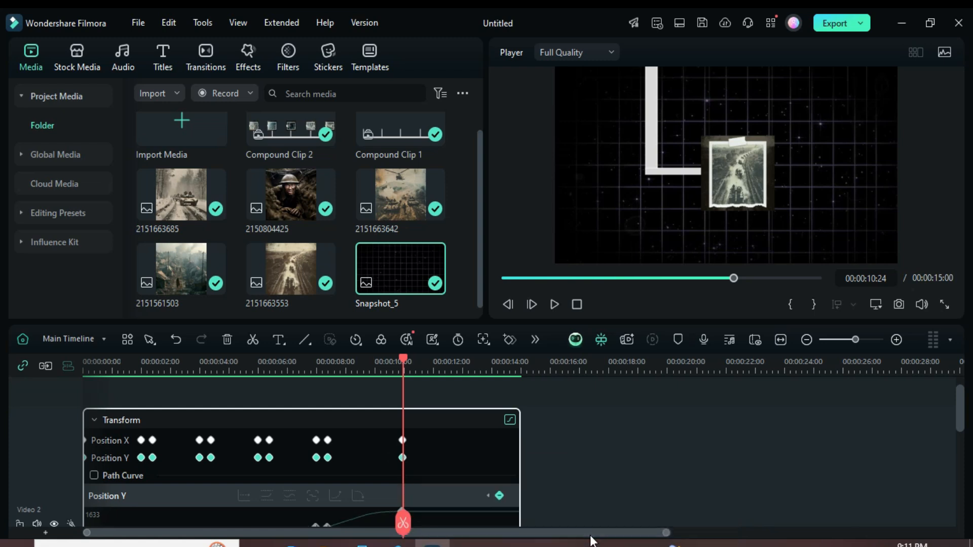
scroll(458, 451, "down", 3)
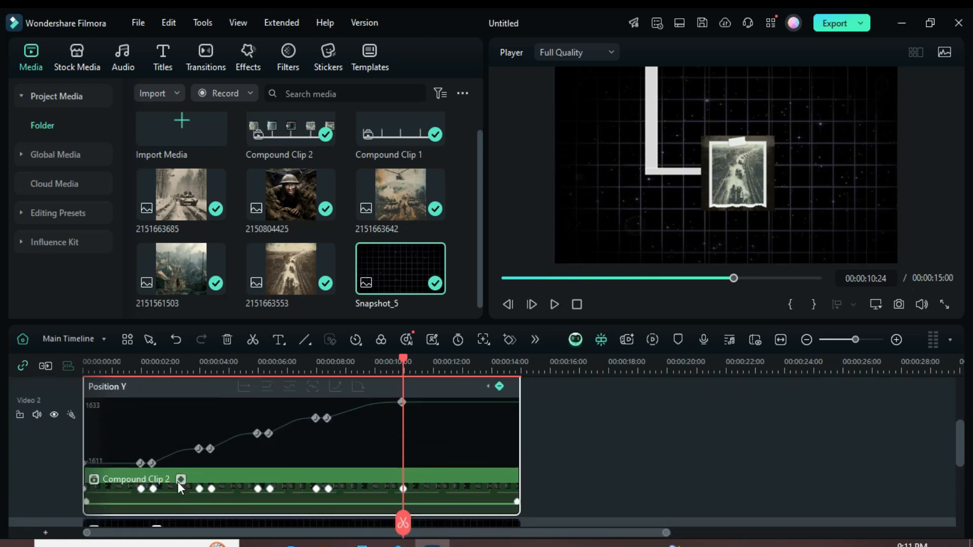
left_click(180, 481)
scroll(211, 469, "up", 3)
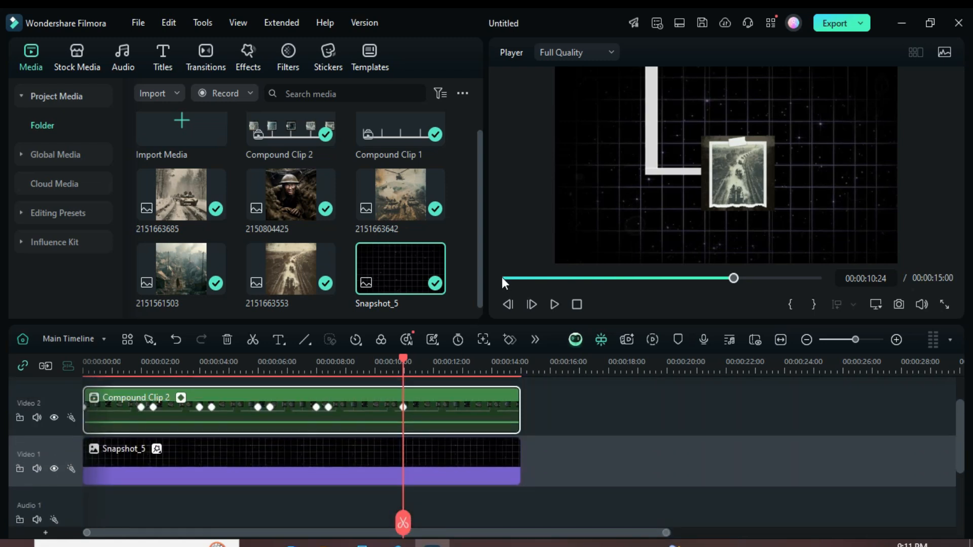
Step: Render a timeline preview from the start, play the smoothed animation through and return the playhead to the beginning
left_click(502, 278)
left_click(652, 339)
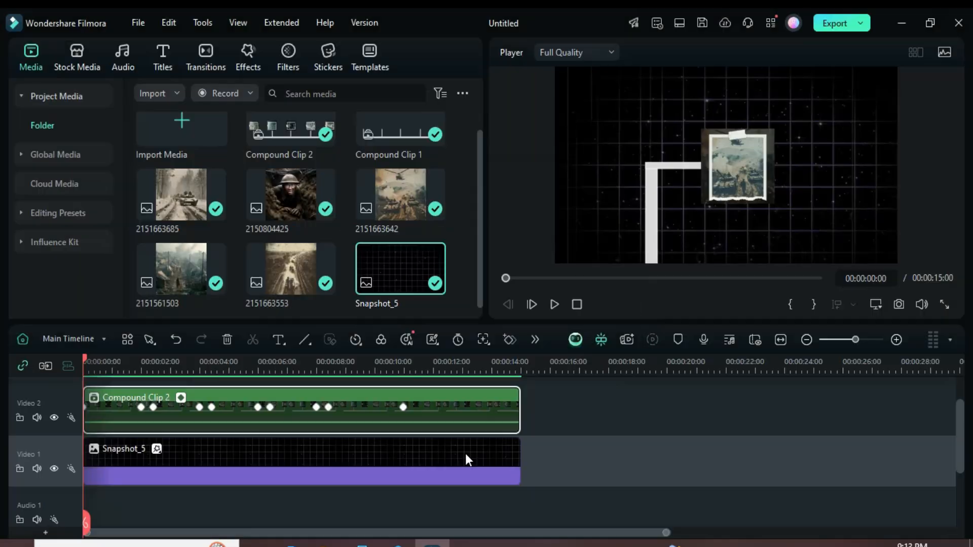
left_click(554, 305)
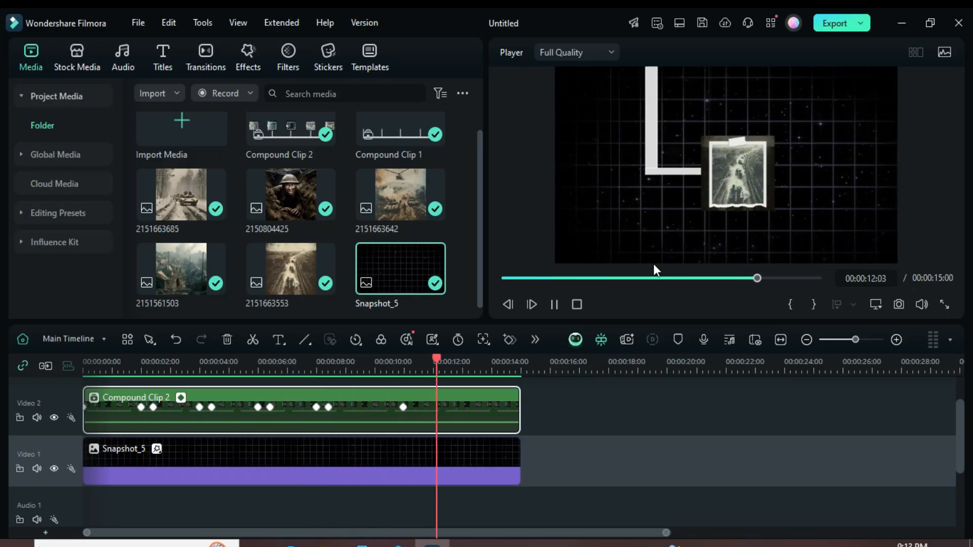
left_click(553, 305)
left_click(504, 278)
Step: Add the Historical Timeline Overlay 05 effect on a track above the compound clip and stretch it to the clip's full length
scroll(308, 402, "up", 1)
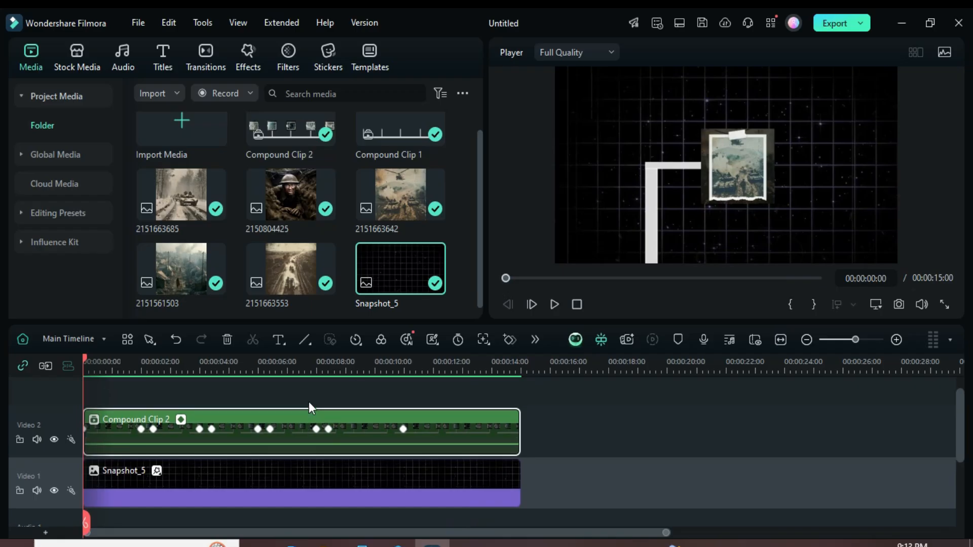
left_click(249, 60)
left_click(400, 93)
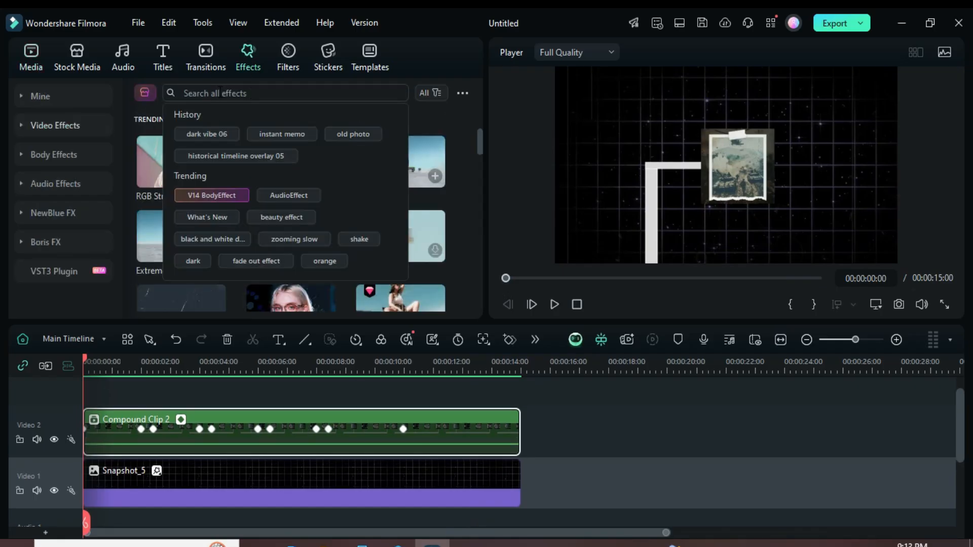
left_click(215, 155)
left_click_drag(174, 169, 76, 408)
left_click_drag(228, 438, 513, 446)
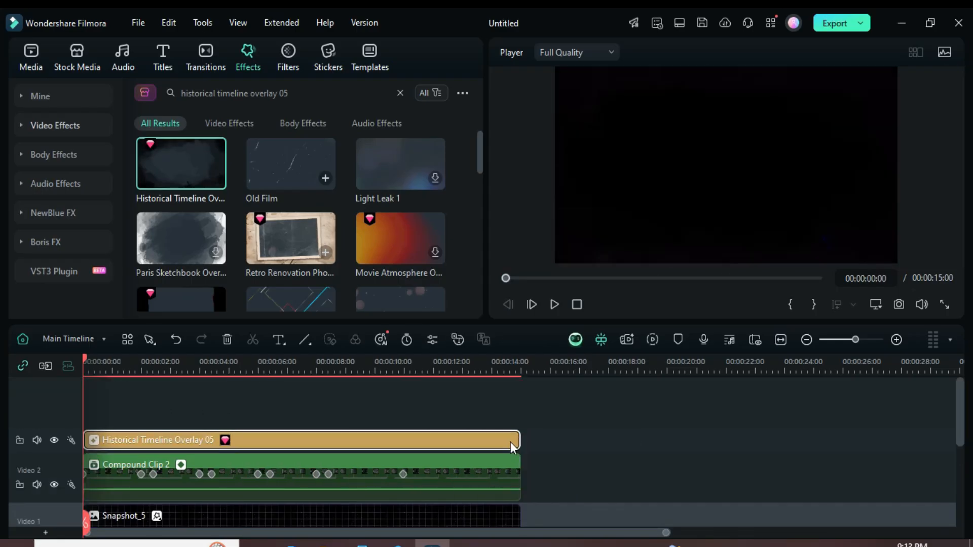
Step: Find the Old Photo effect and place it above the historical overlay, covering the full length of the timeline
left_click(400, 93)
left_click(183, 92)
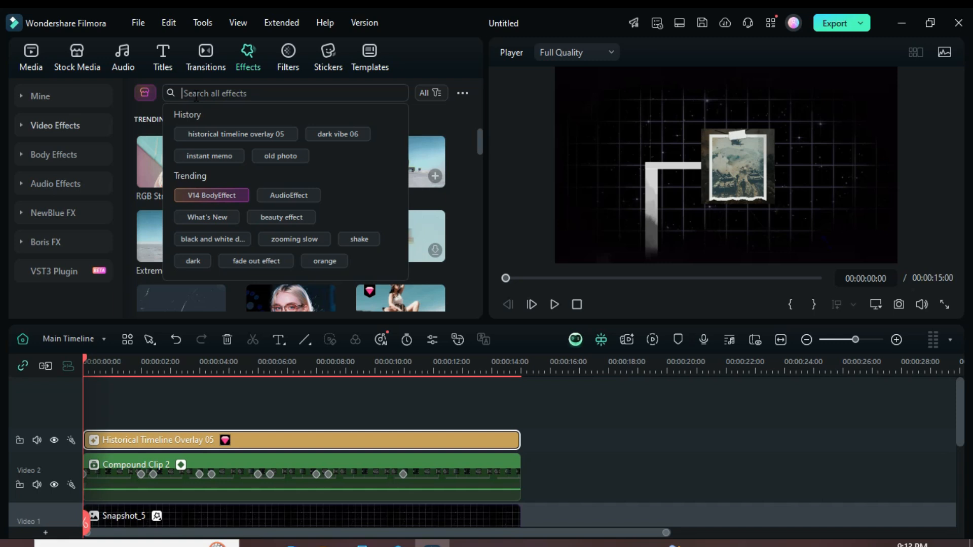
left_click(281, 153)
scroll(476, 155, "down", 3)
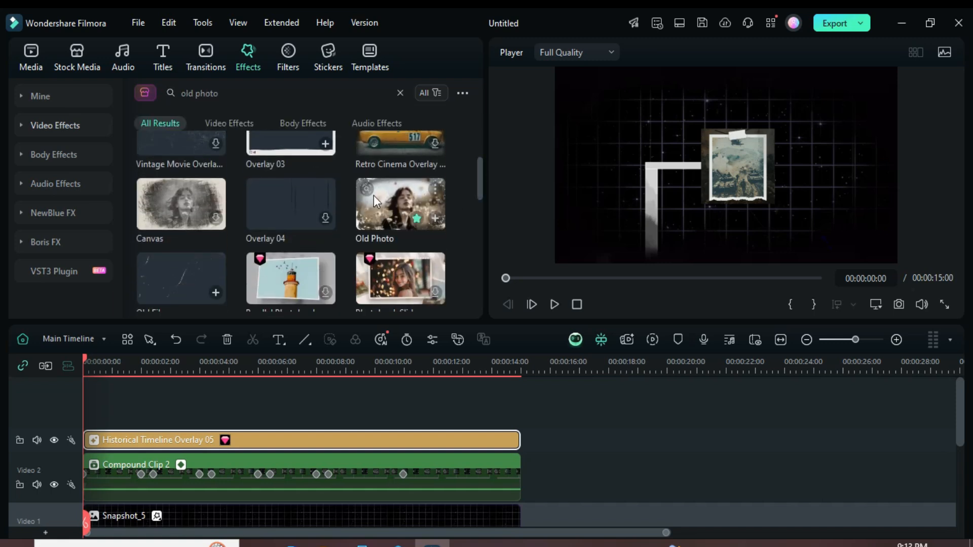
left_click_drag(409, 196, 520, 418)
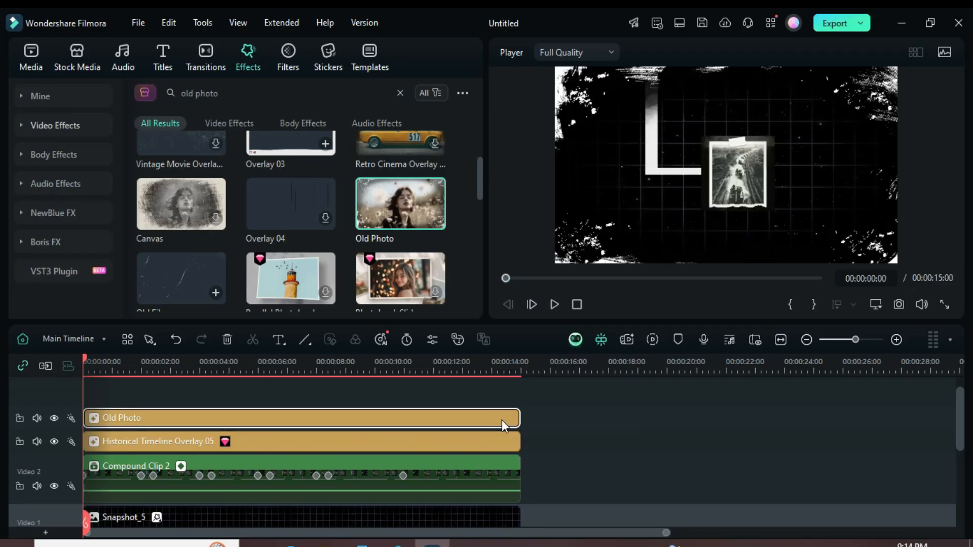
Step: Render the preview again with both effects, show the project media and play the finished timeline from the start
scroll(527, 400, "down", 1)
scroll(527, 405, "down", 3)
scroll(540, 413, "up", 3)
left_click(653, 341)
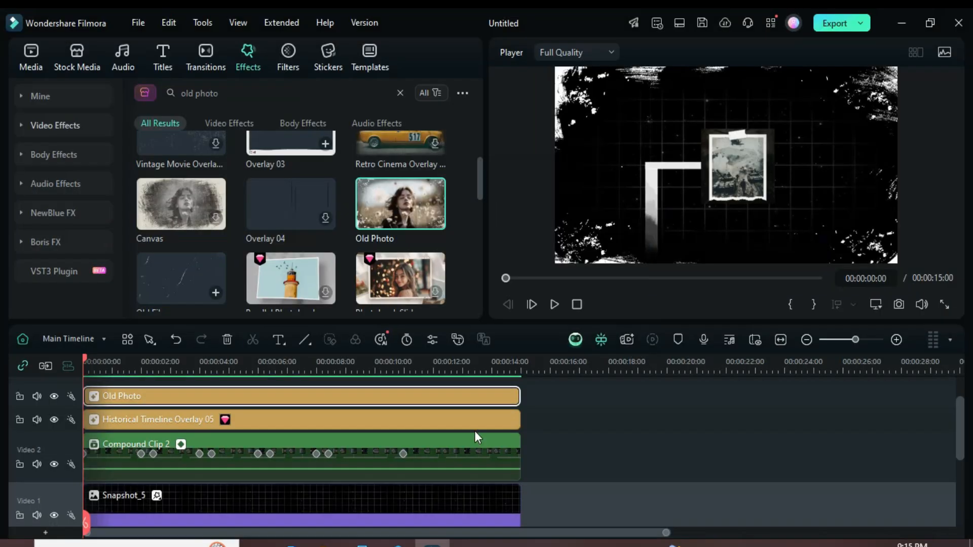
scroll(393, 409, "down", 3)
scroll(325, 386, "up", 3)
left_click(31, 55)
scroll(408, 439, "down", 2)
scroll(454, 460, "up", 3)
left_click(554, 304)
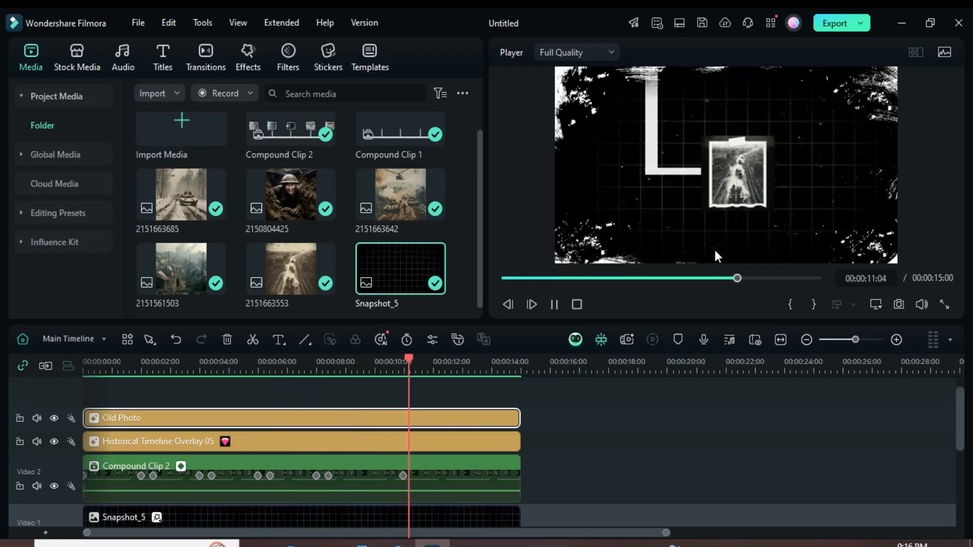
left_click(504, 277)
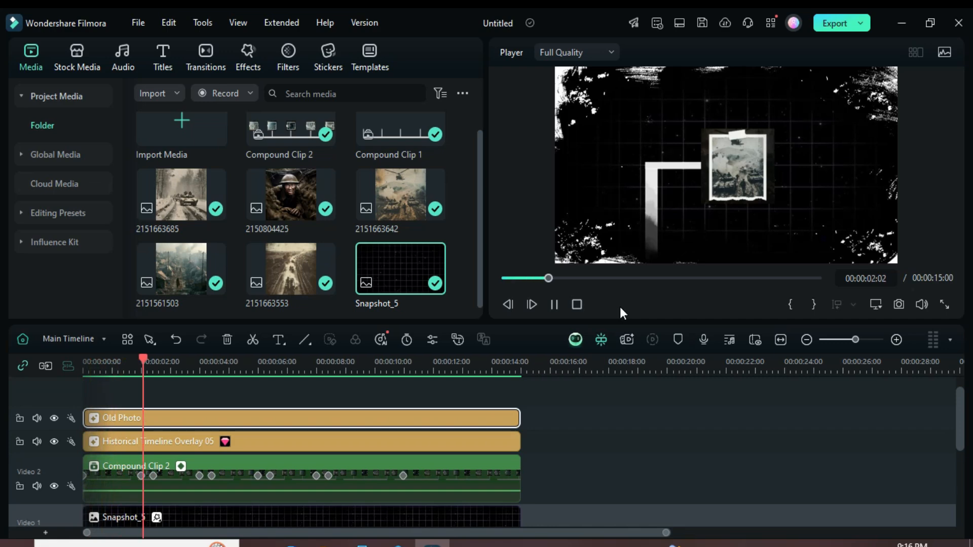